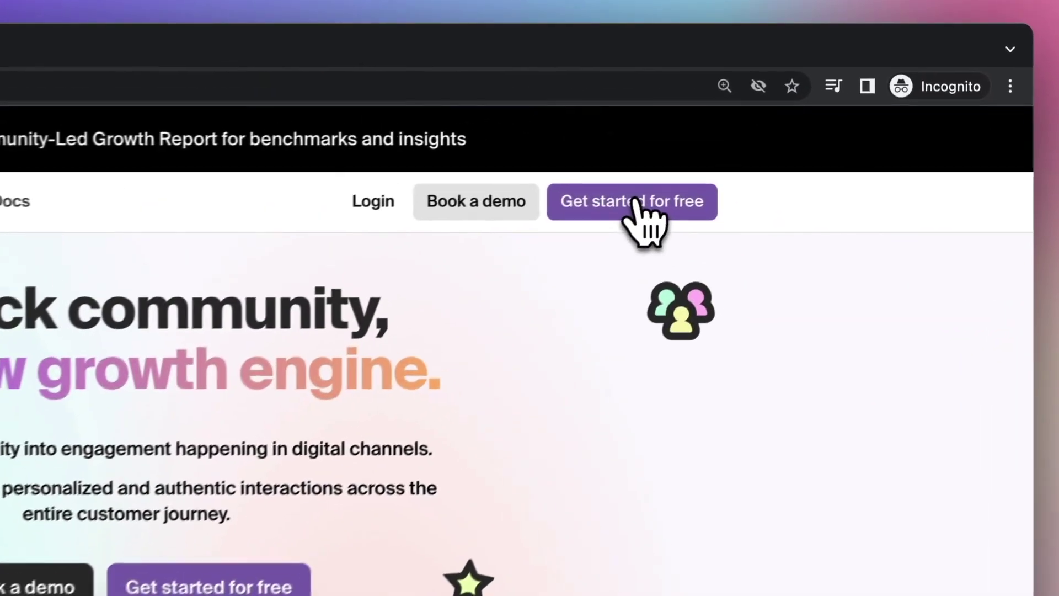
- Sign up with Google, connect GitHub as a source, confirm admin access, and start GitHub authentication
left_click(634, 202)
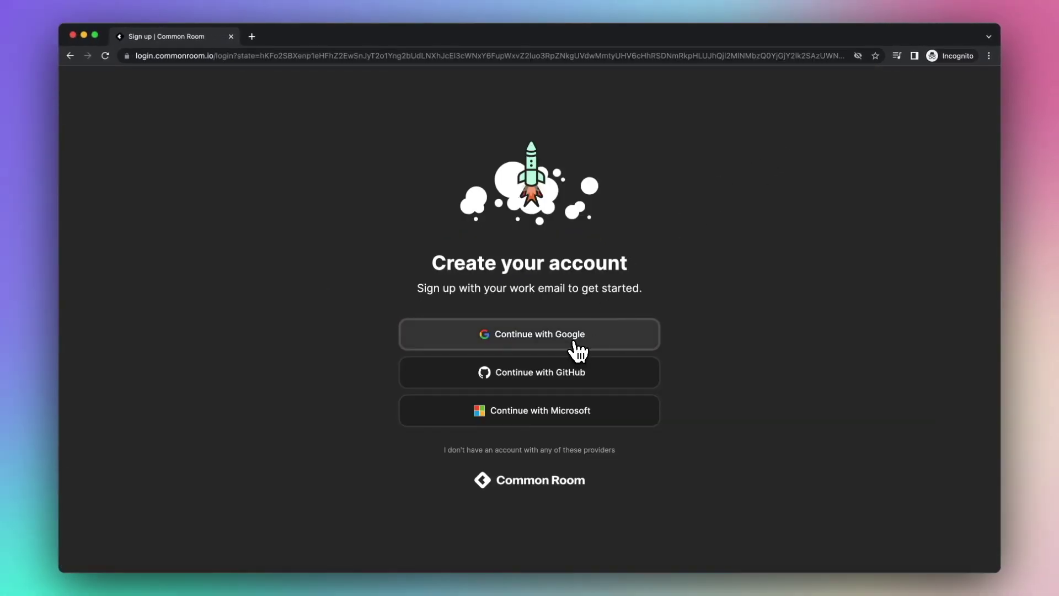
left_click(574, 343)
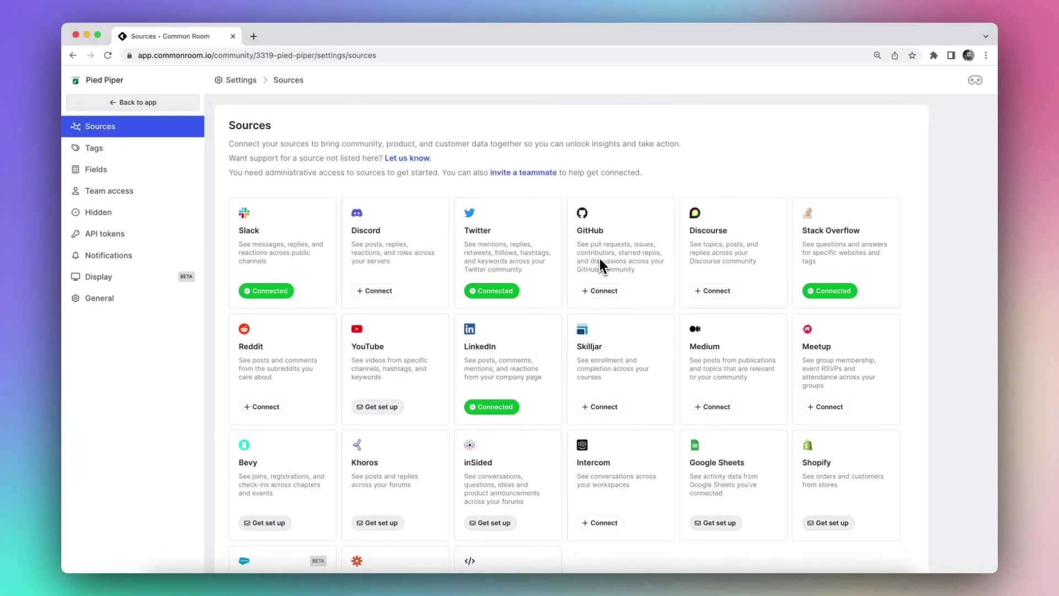
left_click(606, 292)
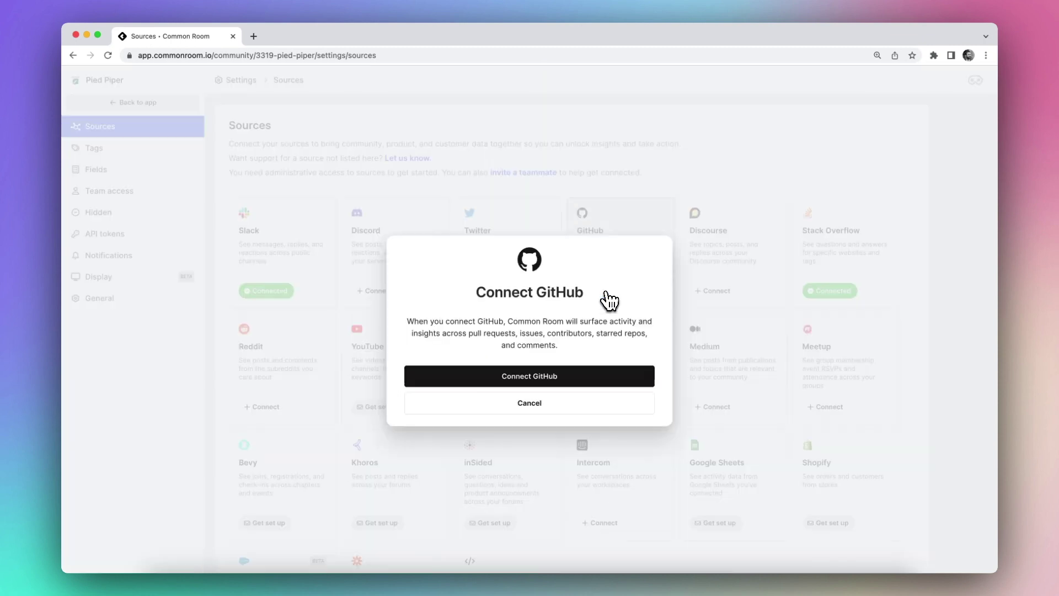
left_click(554, 379)
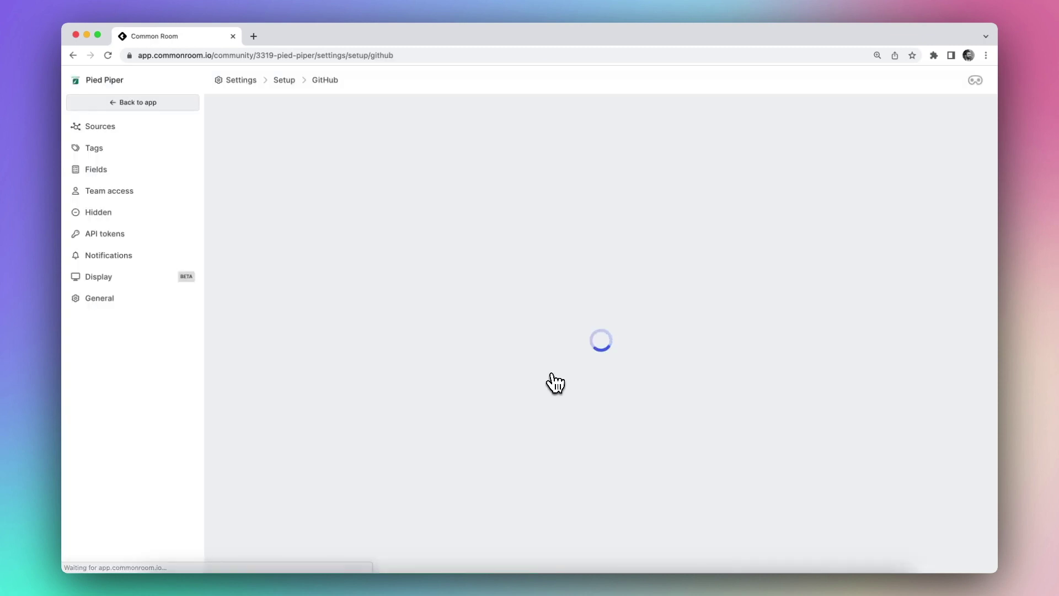
left_click(386, 270)
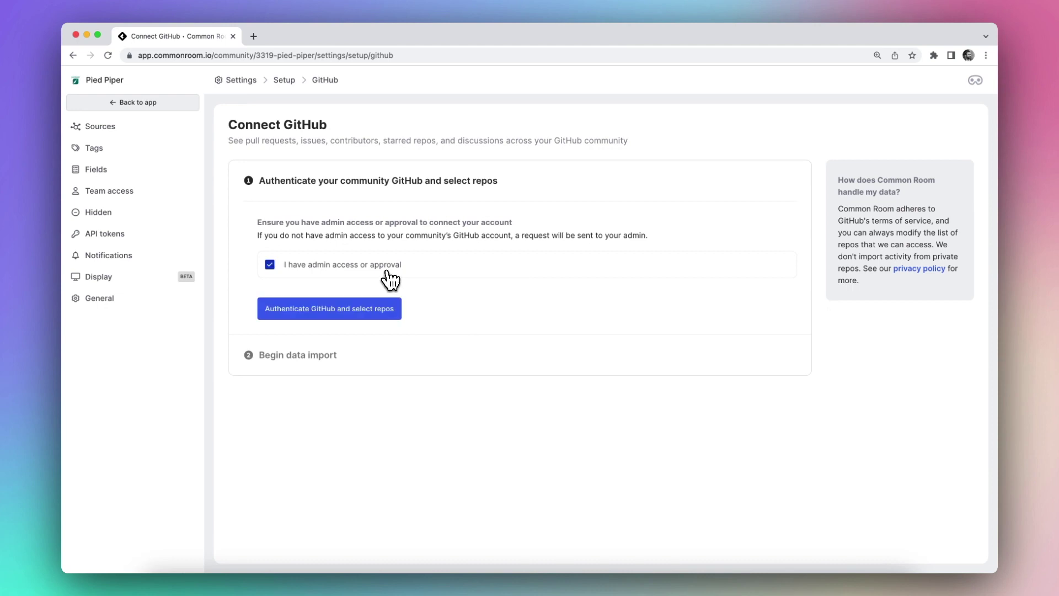
left_click(379, 309)
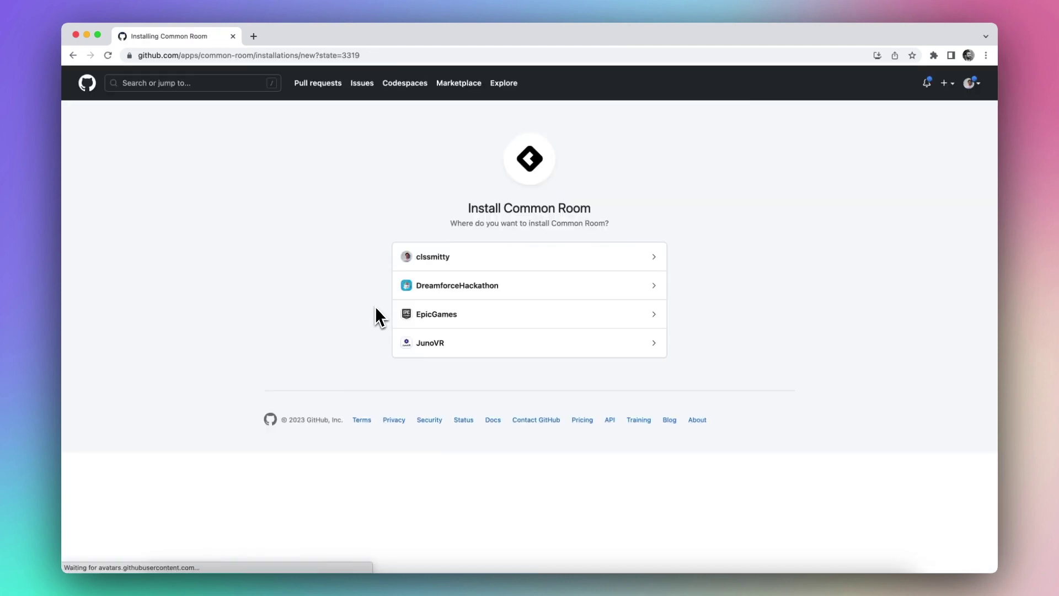
- Install Common Room on the personal GitHub account for all repositories and confirm with the authentication code
left_click(423, 270)
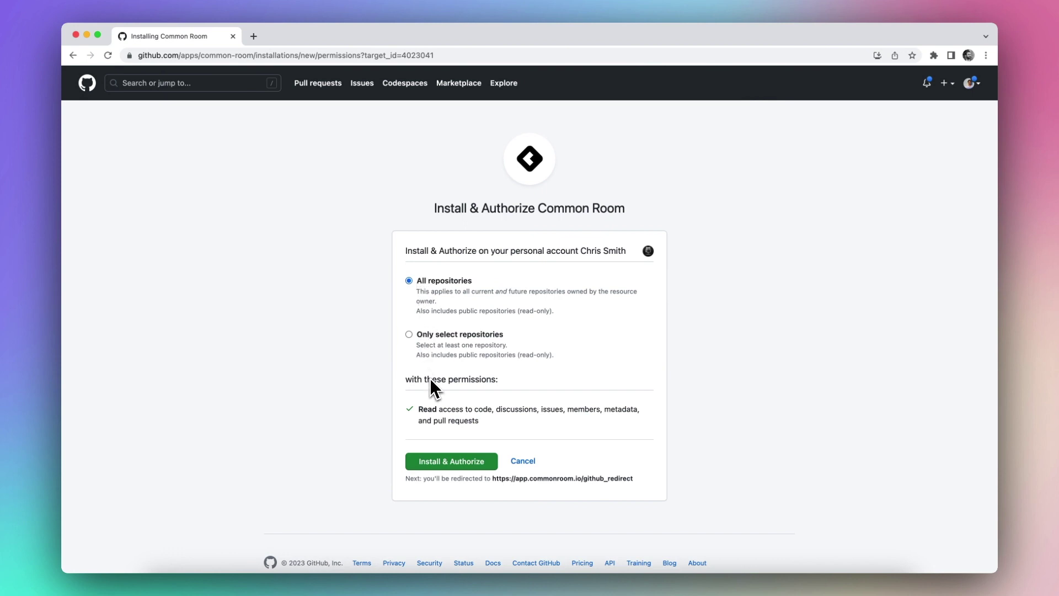
left_click(433, 464)
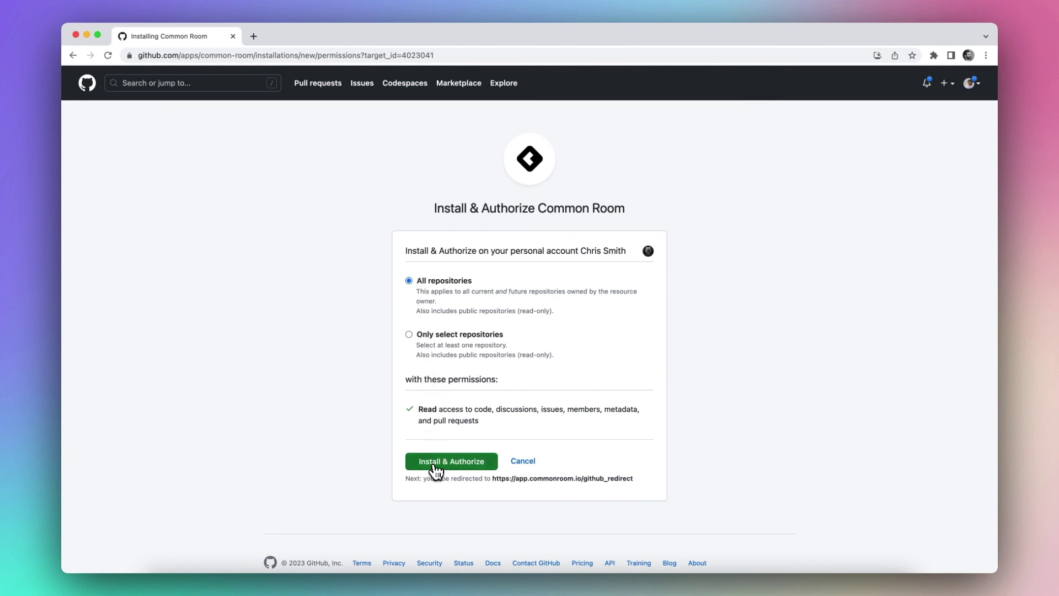
left_click(517, 212)
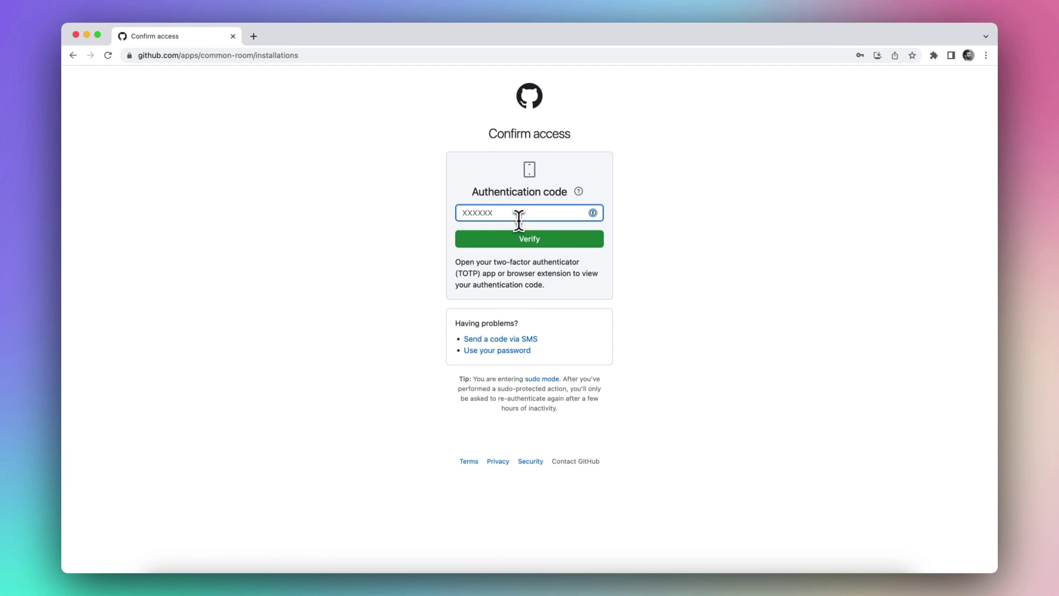
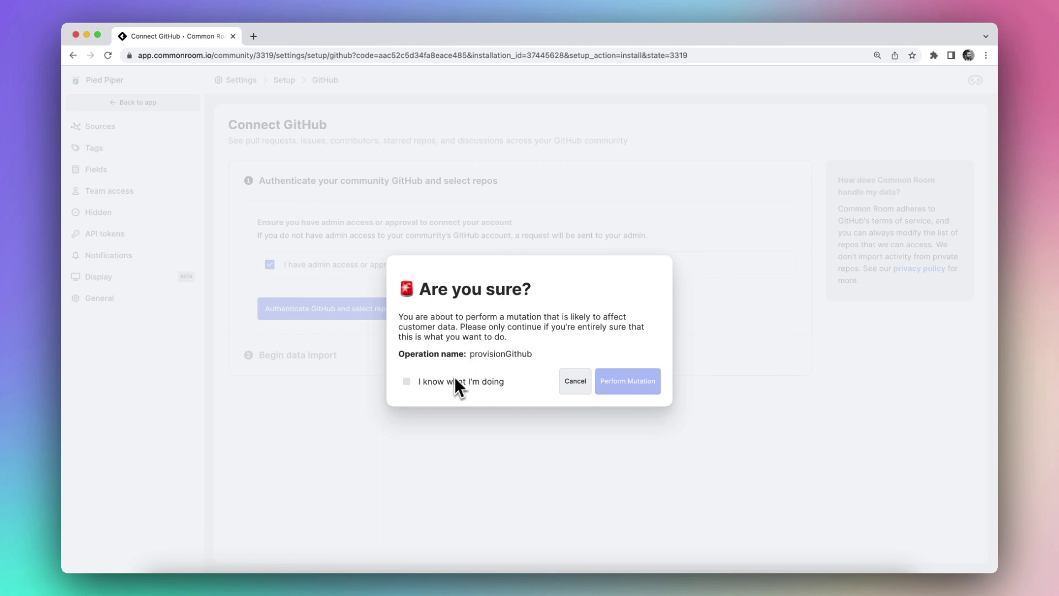
- Acknowledge the warning and run the GitHub provisioning mutation so its data imports
left_click(409, 386)
left_click(625, 389)
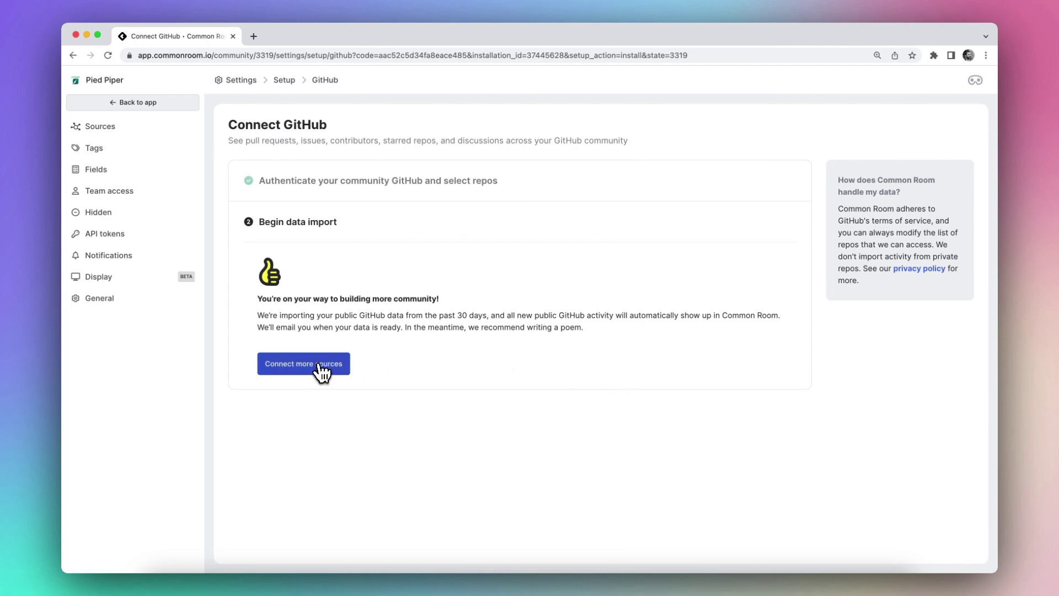
left_click(323, 366)
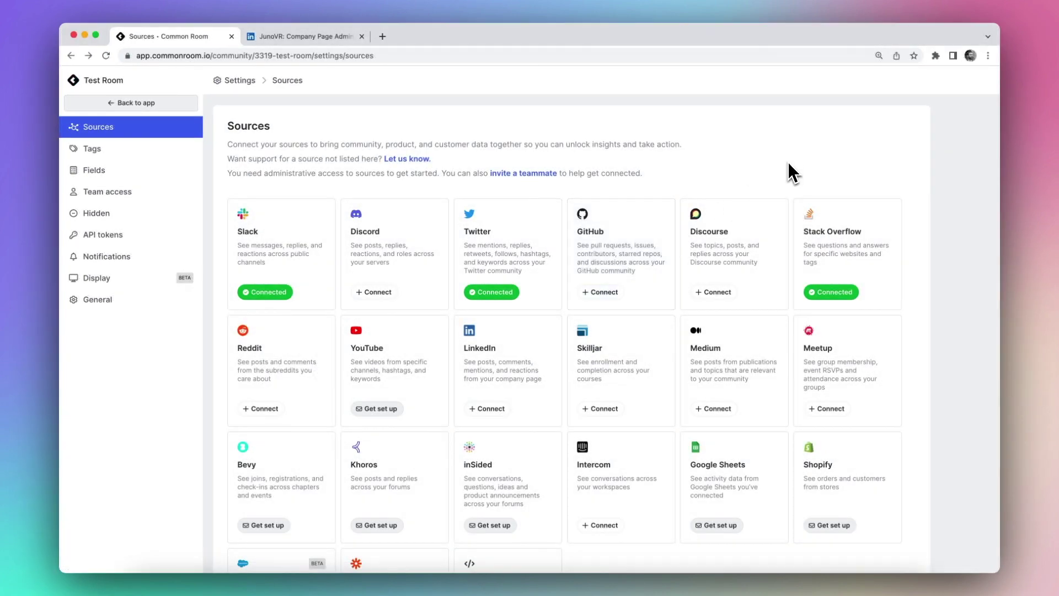
- Connect LinkedIn using the company page admin URL and allow Common Room access
left_click(503, 409)
left_click(504, 379)
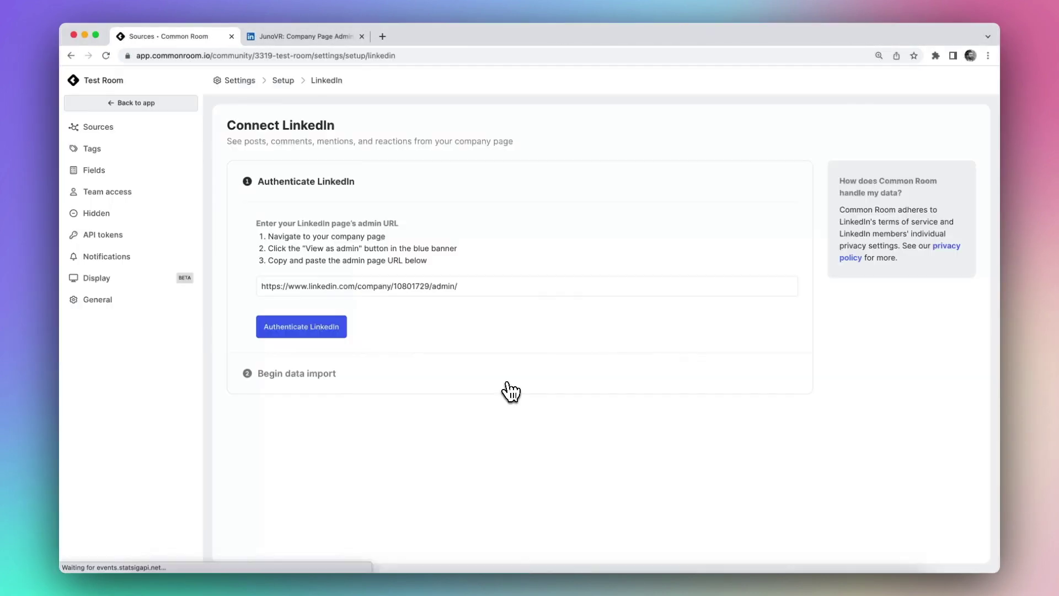
triple_click(465, 285)
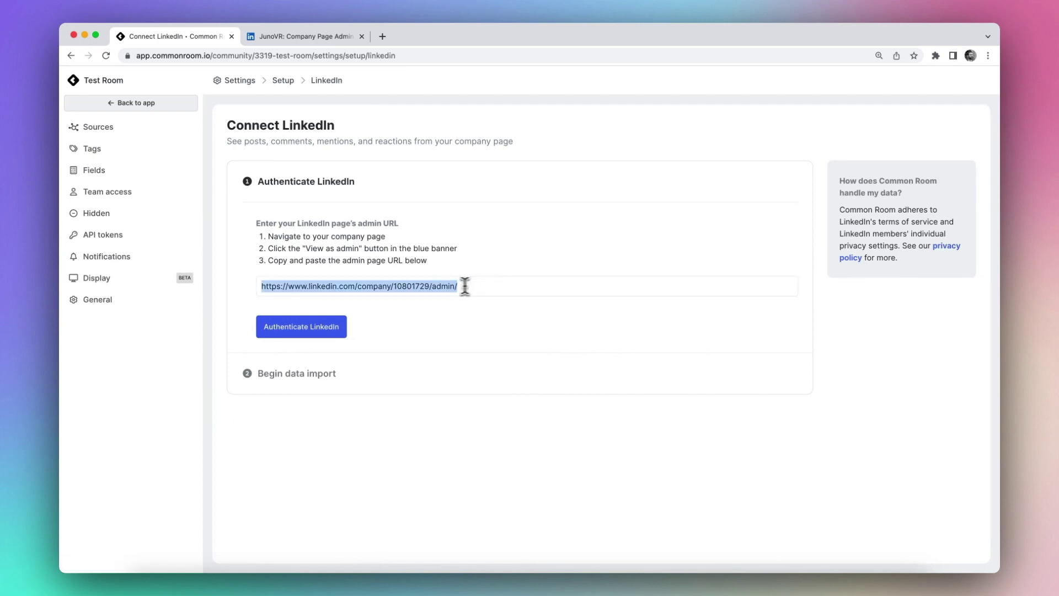
left_click(288, 331)
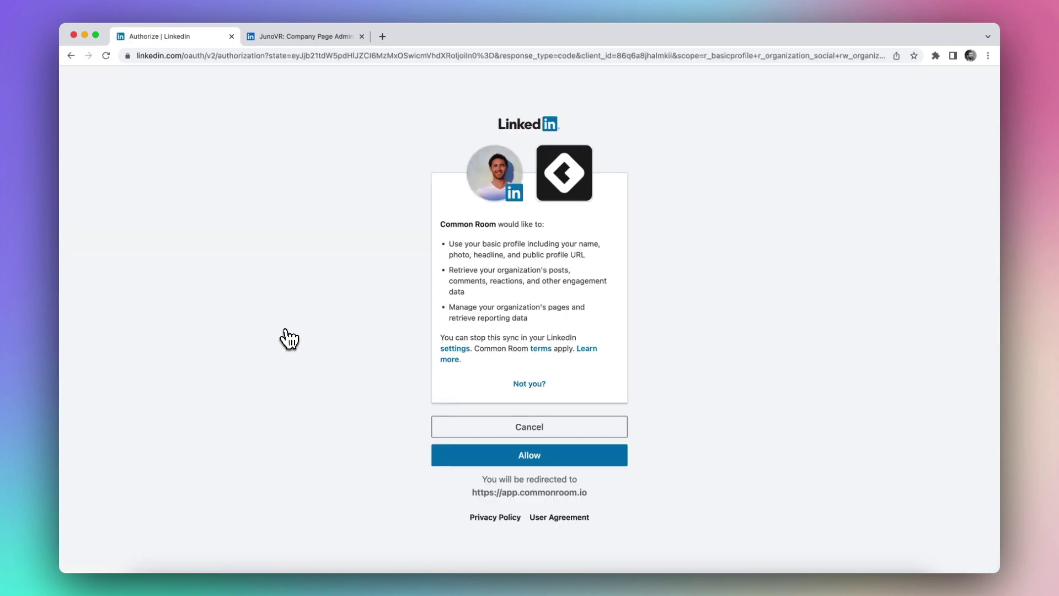
left_click(487, 460)
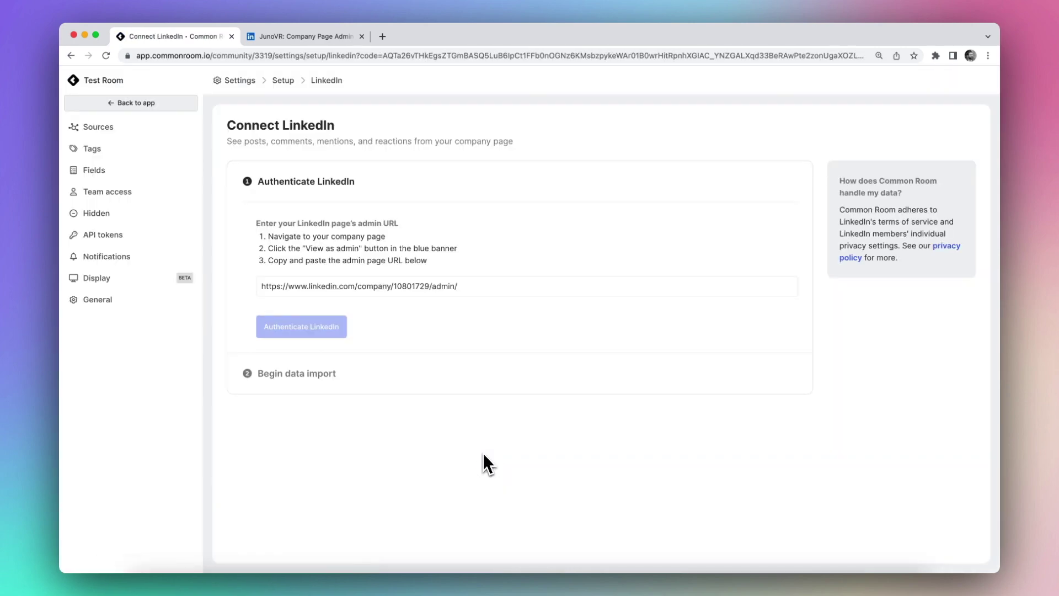
left_click(282, 367)
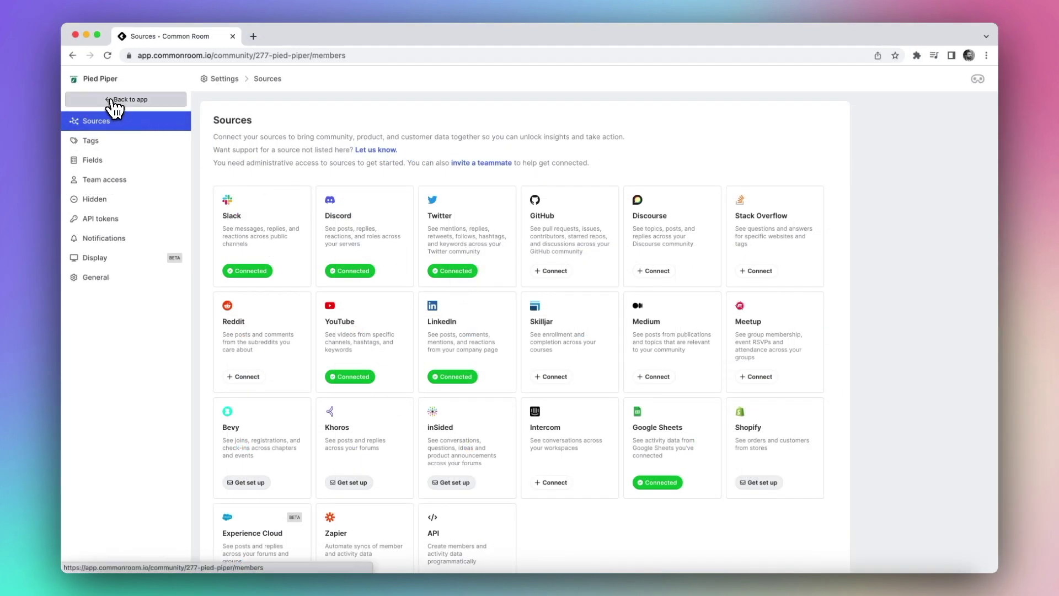
- Back in the app, sort the 18,752-person Members list by impact points, highest first
left_click(114, 102)
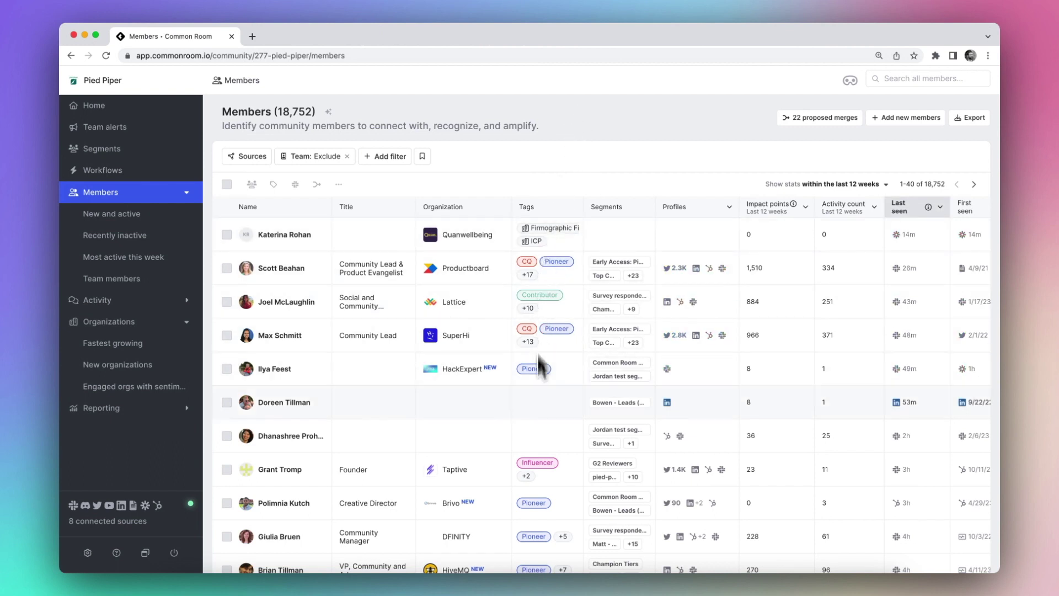
scroll(540, 426, "down", 2)
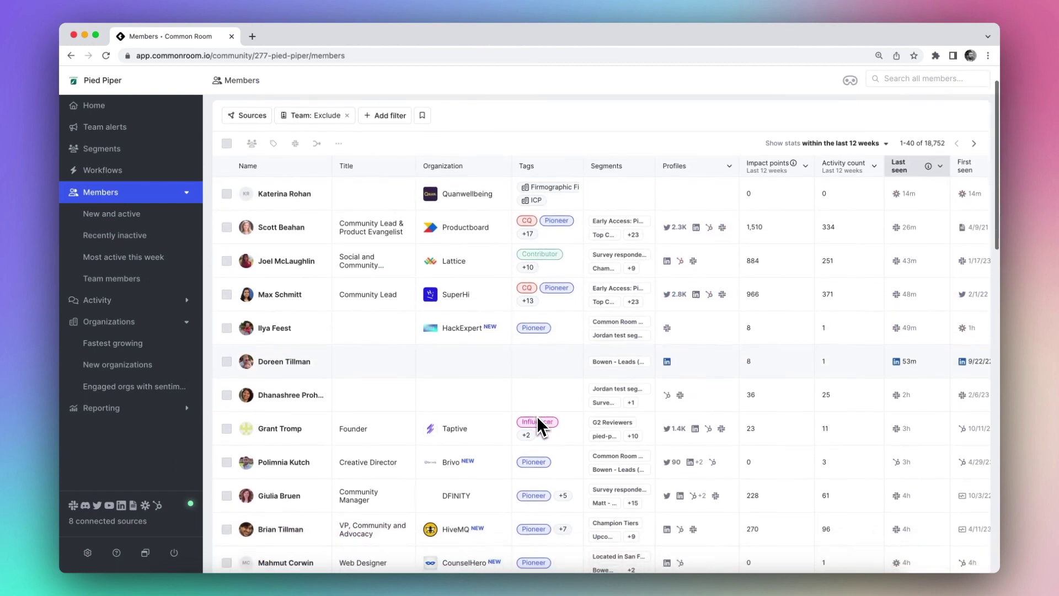
scroll(540, 426, "down", 3)
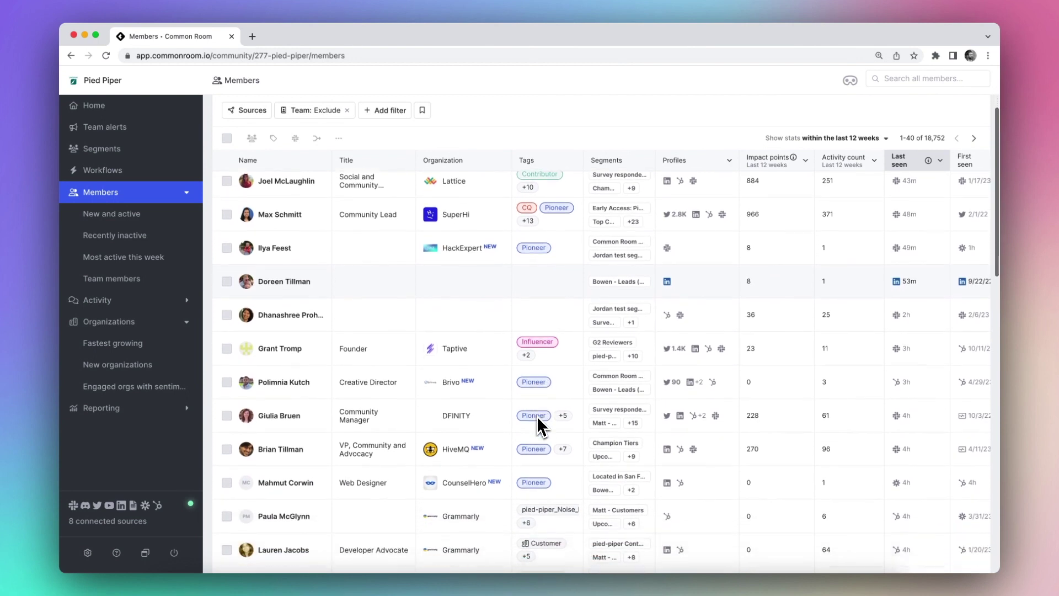
scroll(540, 426, "down", 3)
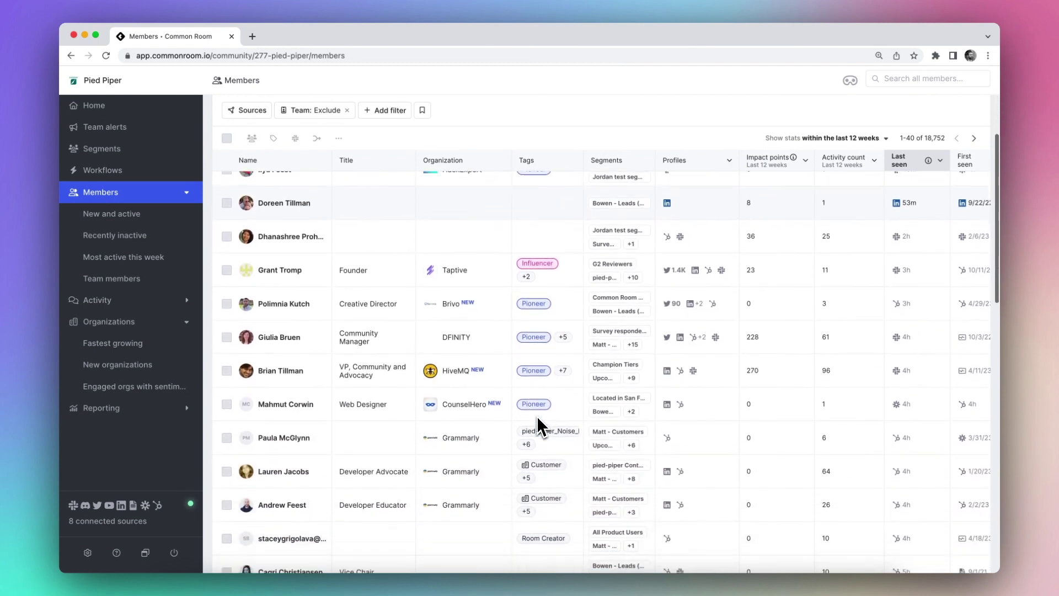
scroll(540, 426, "up", 4)
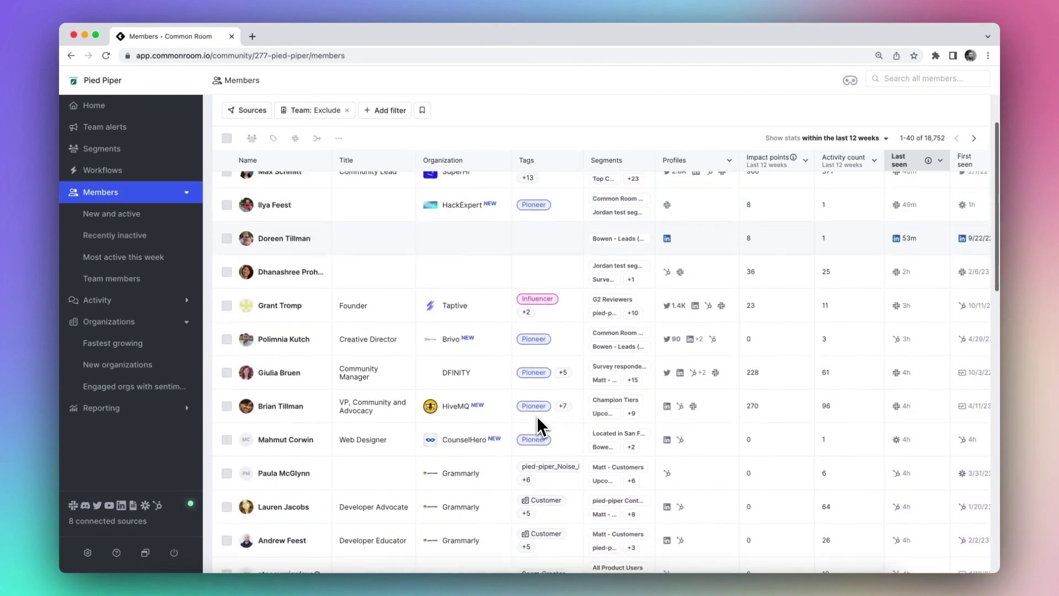
scroll(540, 426, "up", 3)
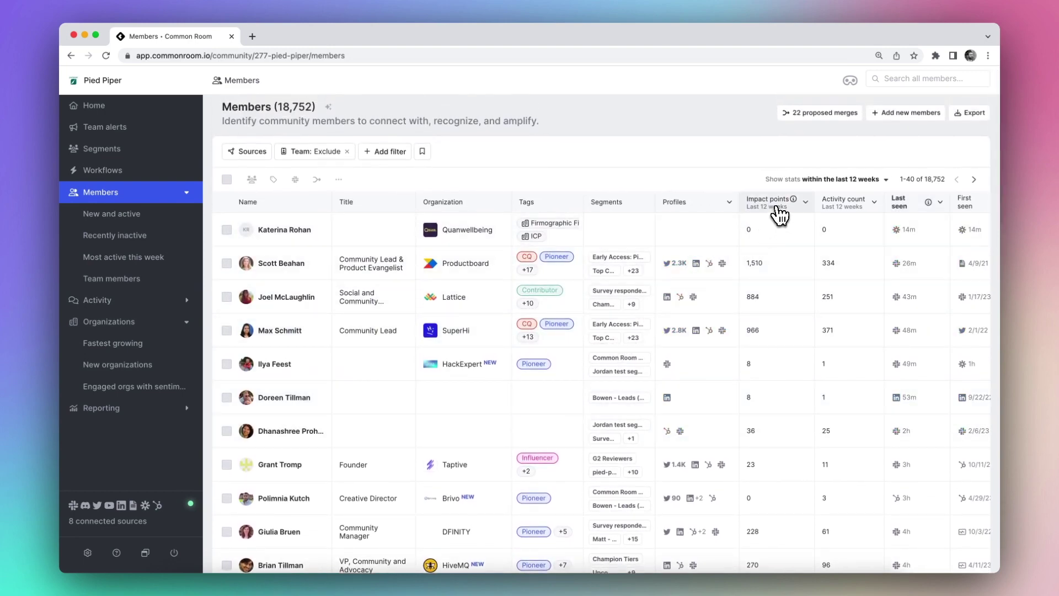
left_click(778, 209)
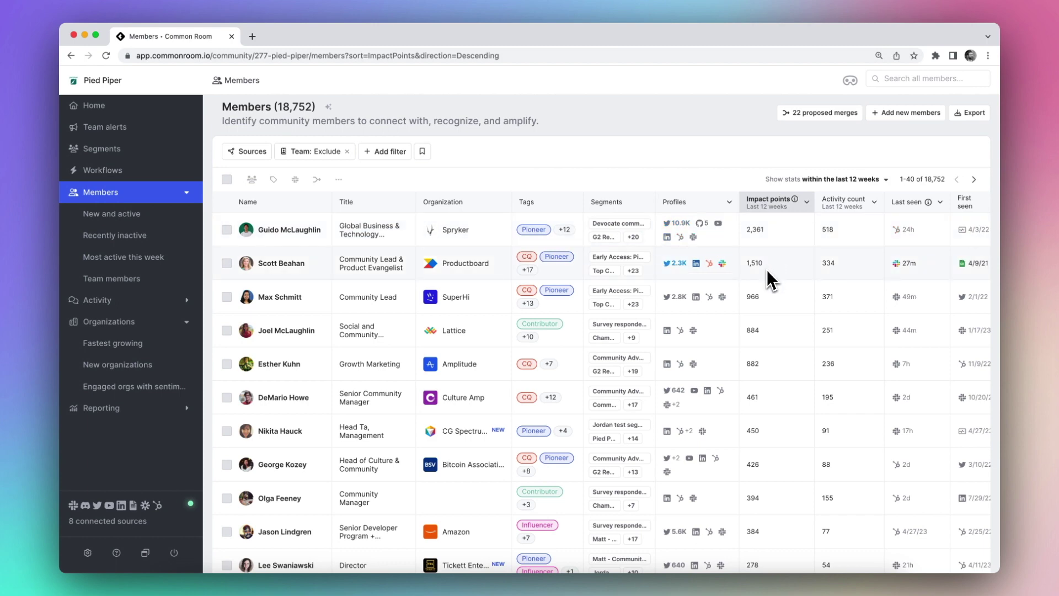
- Browse the Organizations list of 6,769 organizations ranked by member count, Amazon first
left_click(130, 331)
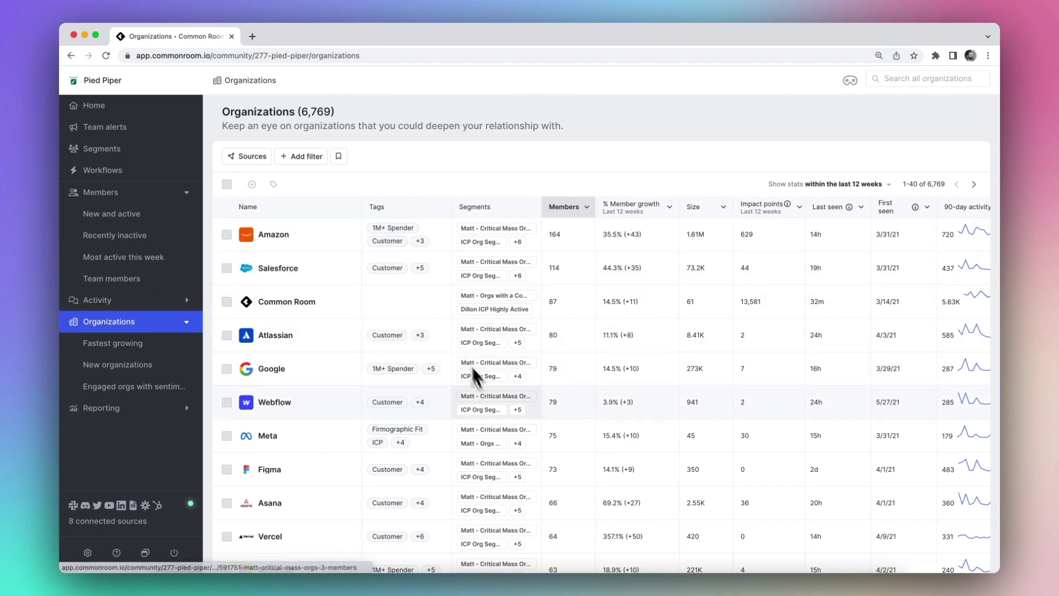
scroll(508, 474, "down", 3)
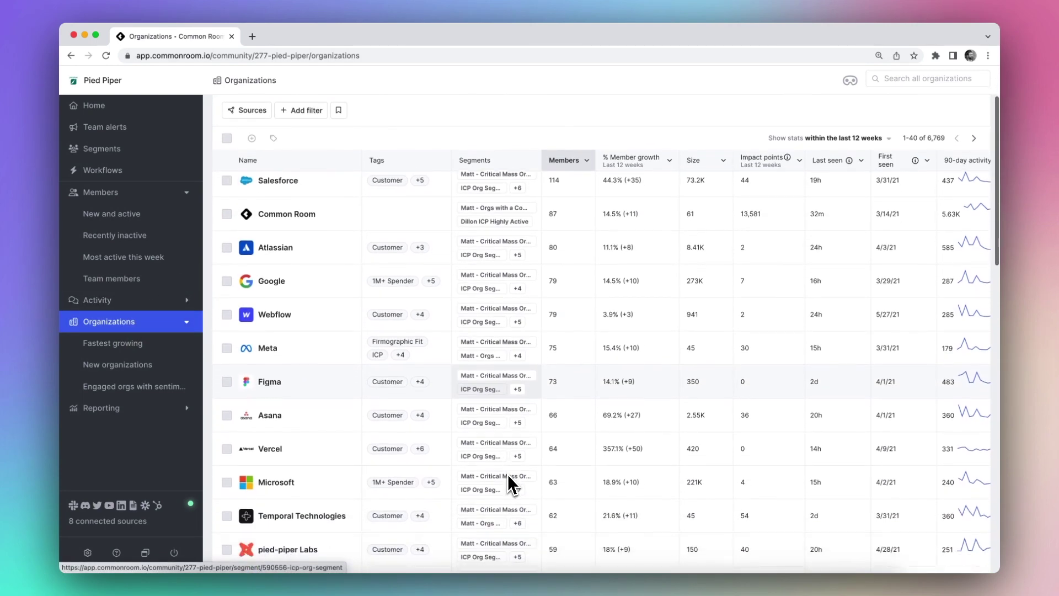
scroll(508, 474, "down", 5)
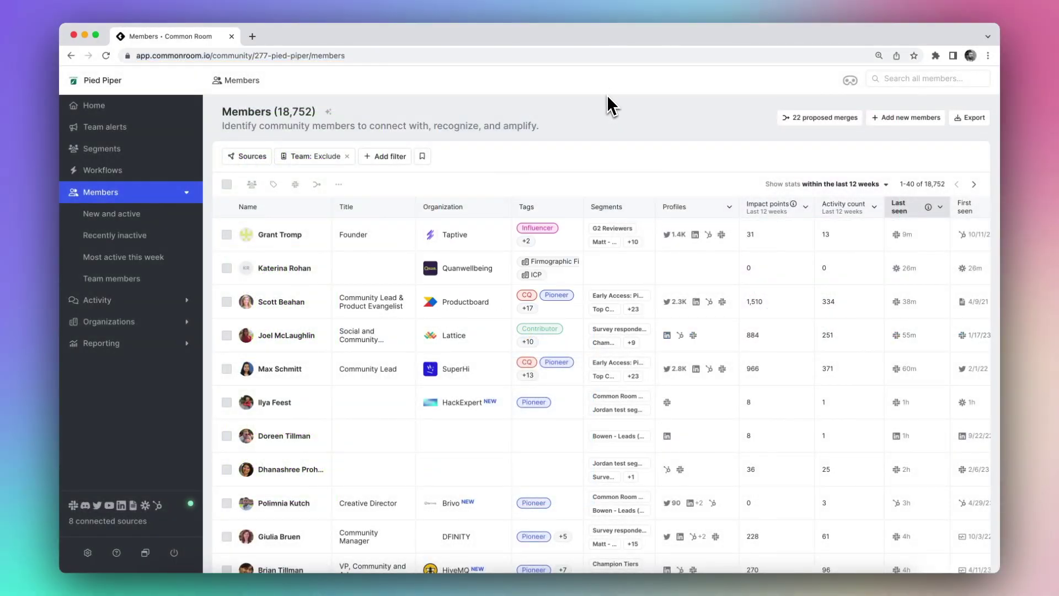
left_click(407, 156)
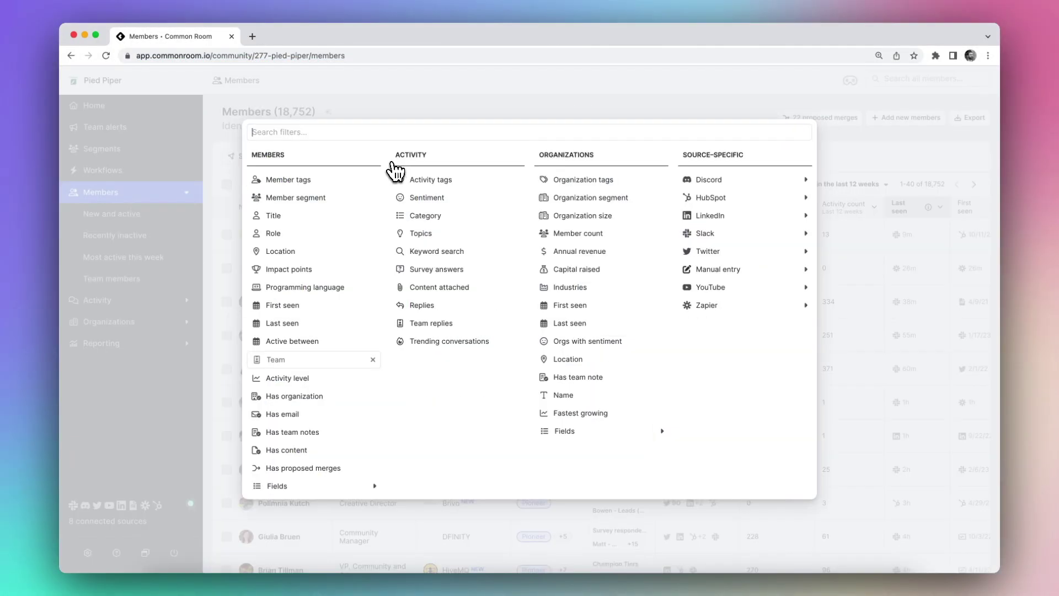
left_click(309, 270)
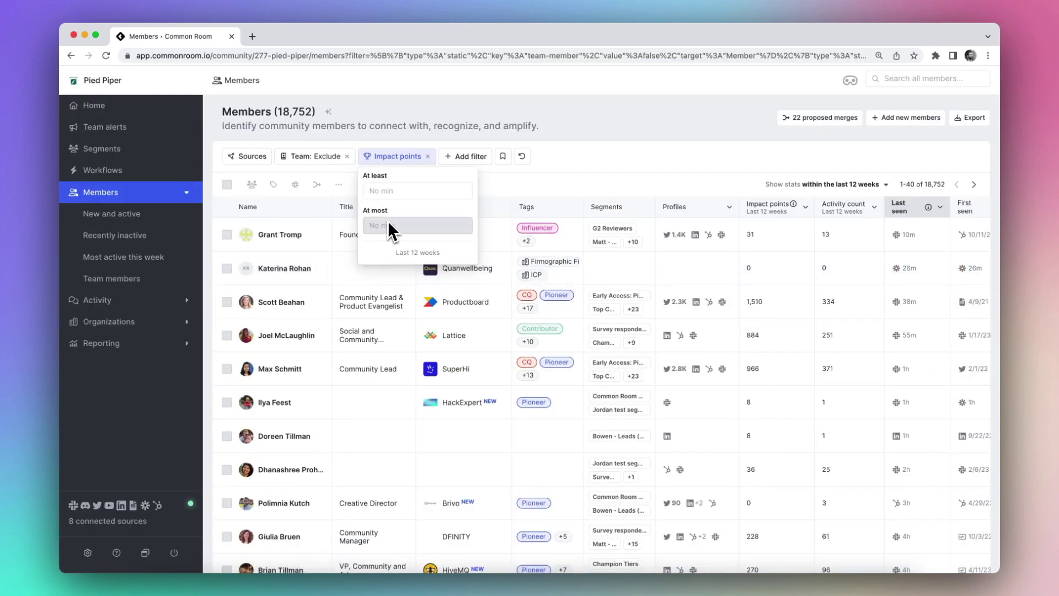
type("10")
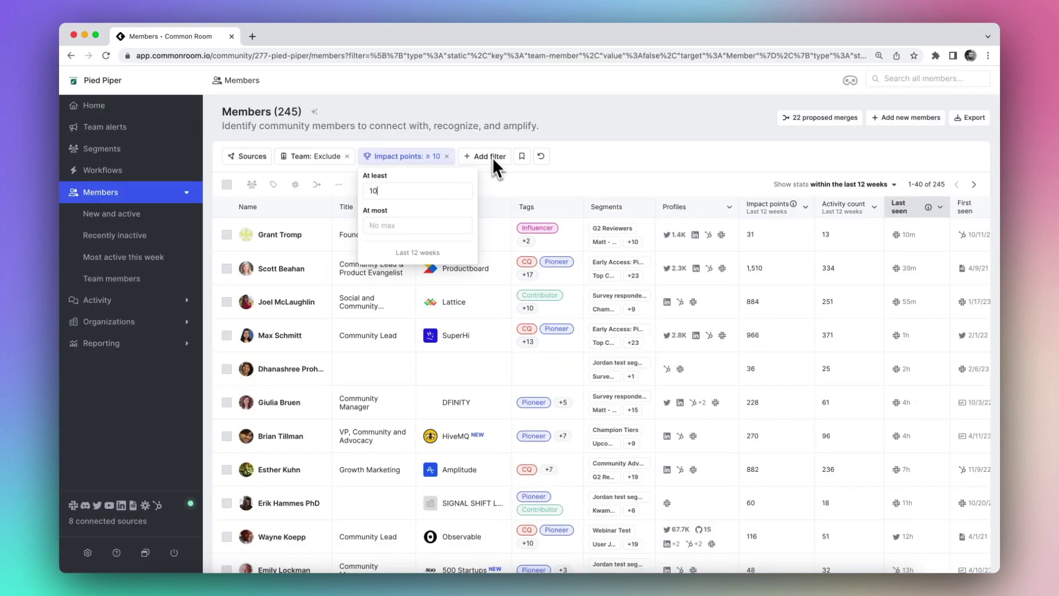
left_click(490, 159)
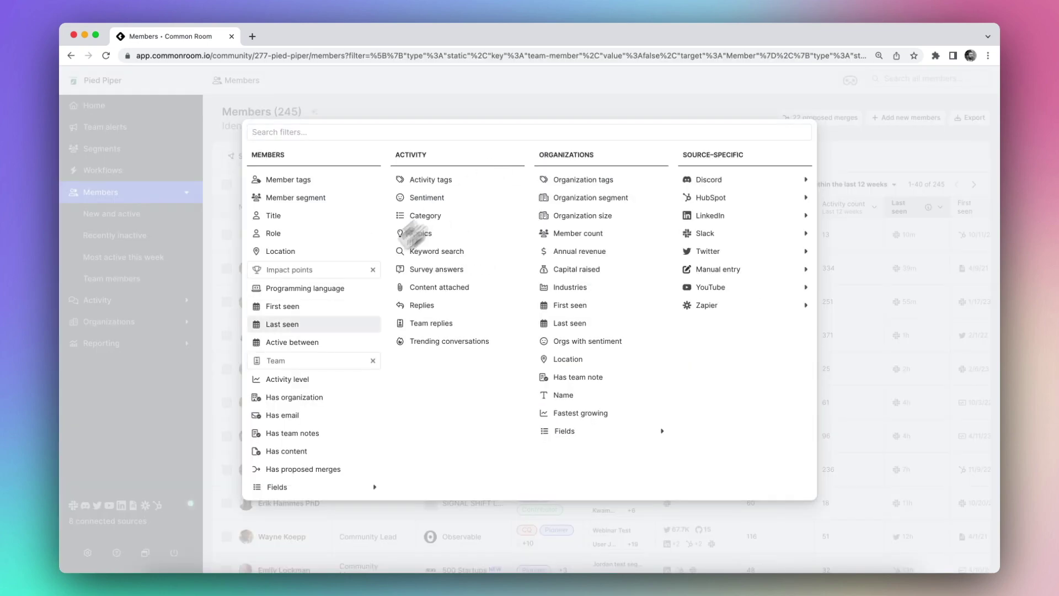
left_click(271, 343)
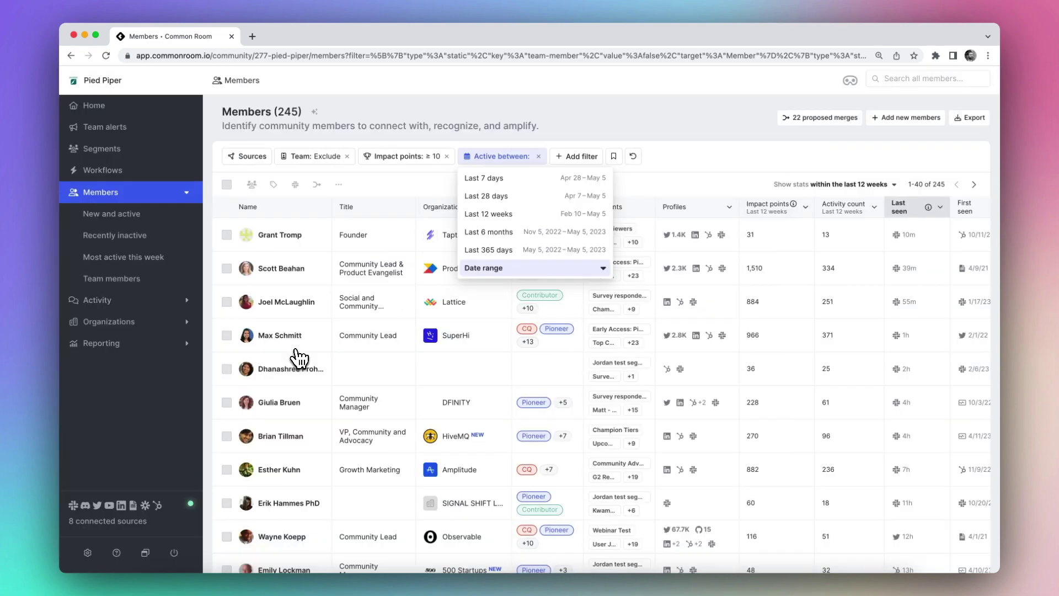
left_click(486, 197)
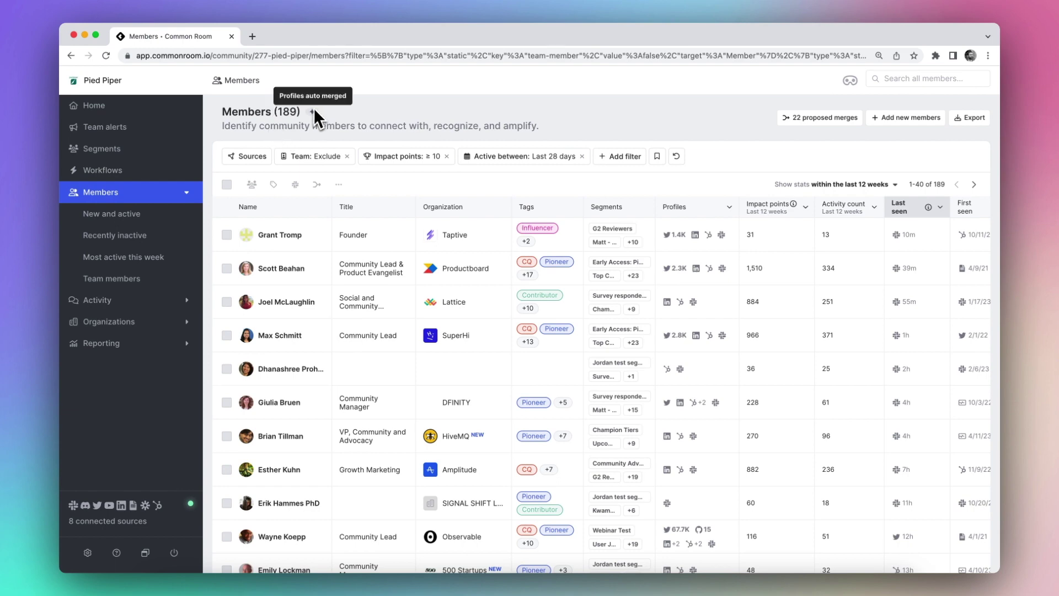
left_click(498, 159)
left_click(513, 211)
left_click(421, 161)
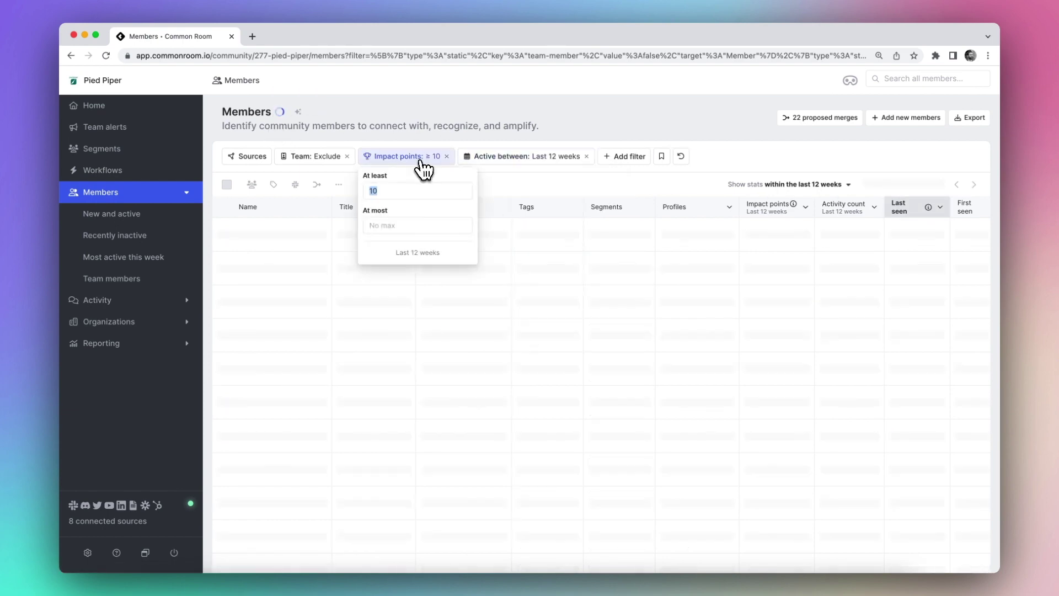
type("1")
key("Tab")
type("10")
left_click(504, 189)
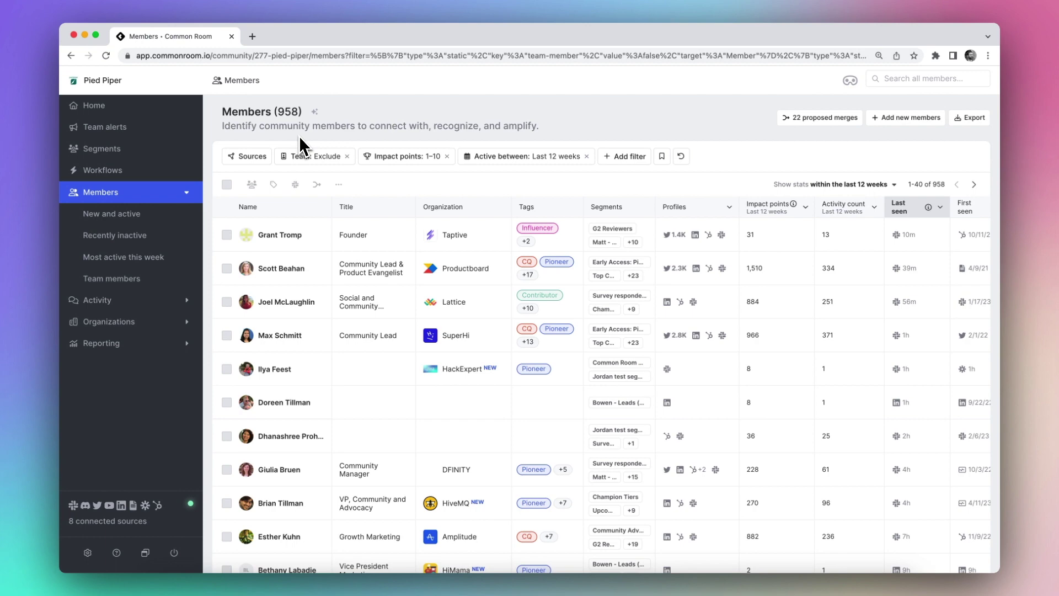
left_click(447, 156)
left_click(448, 157)
left_click(408, 268)
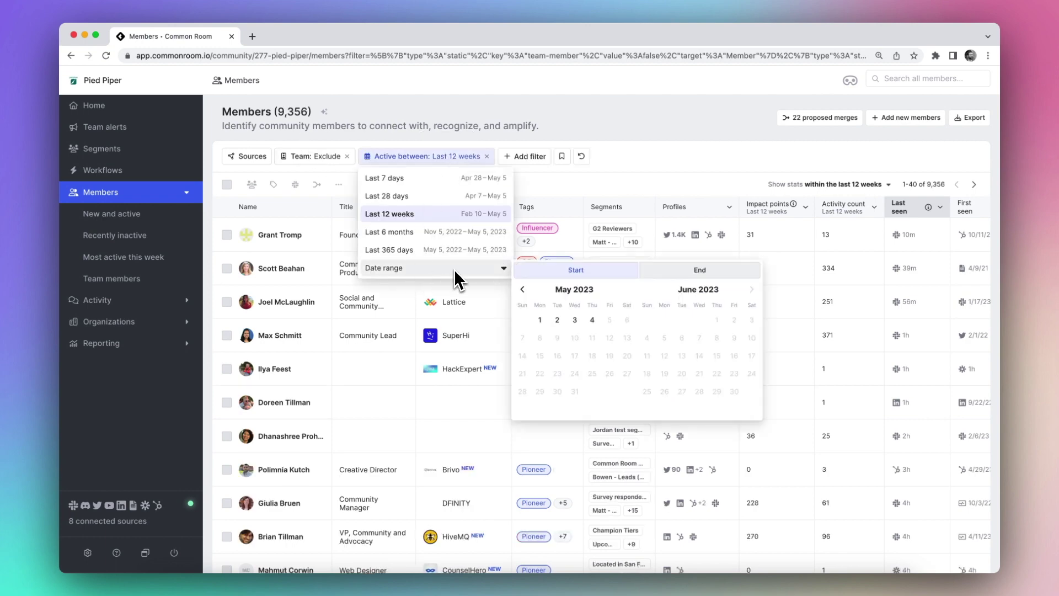
left_click(487, 156)
left_click(393, 156)
left_click(282, 322)
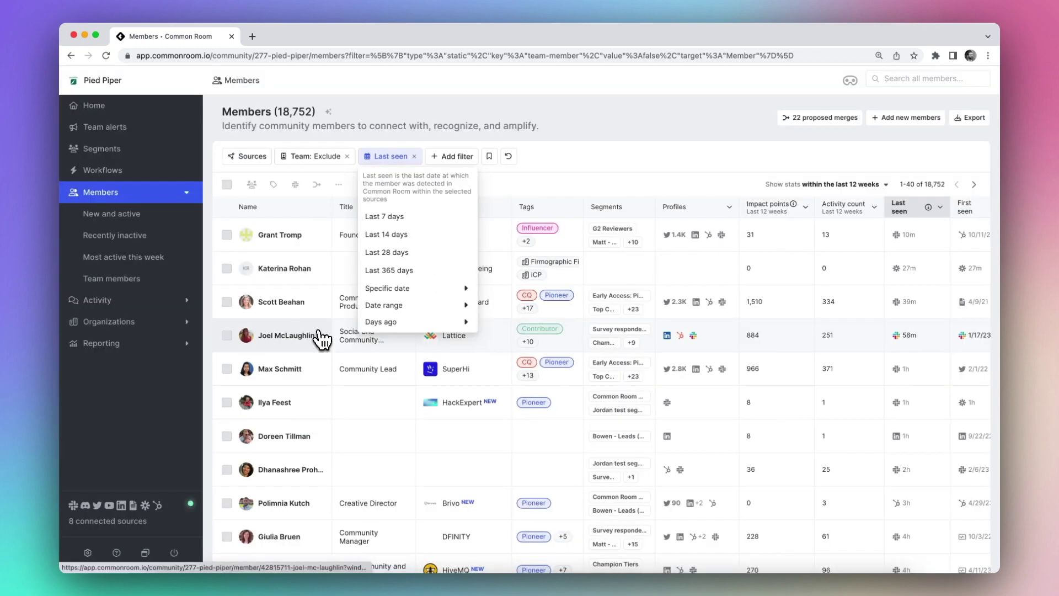
mouse_move(388, 322)
type("90")
left_click(554, 190)
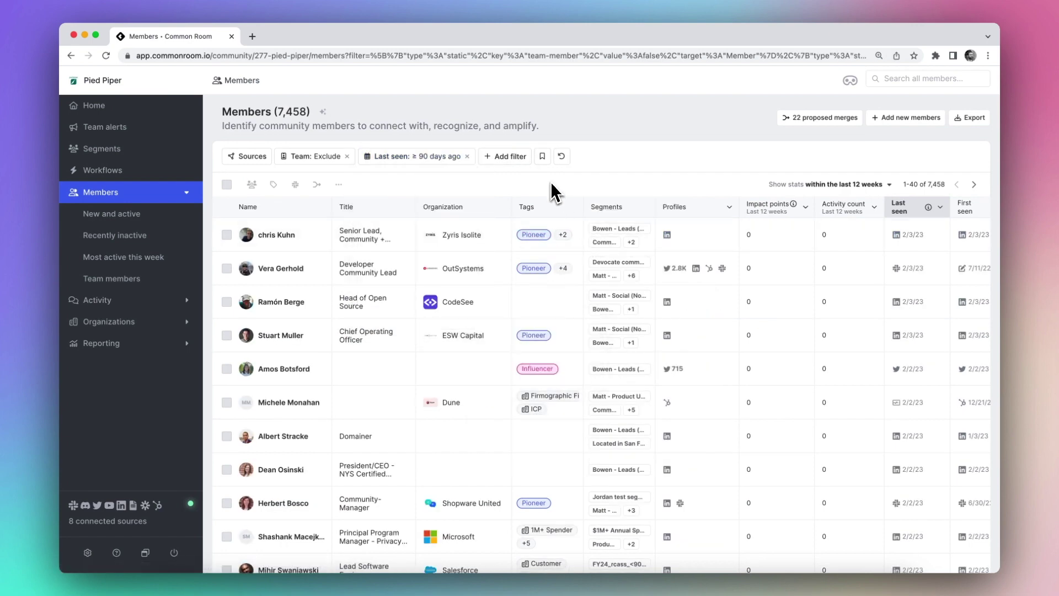
left_click(107, 191)
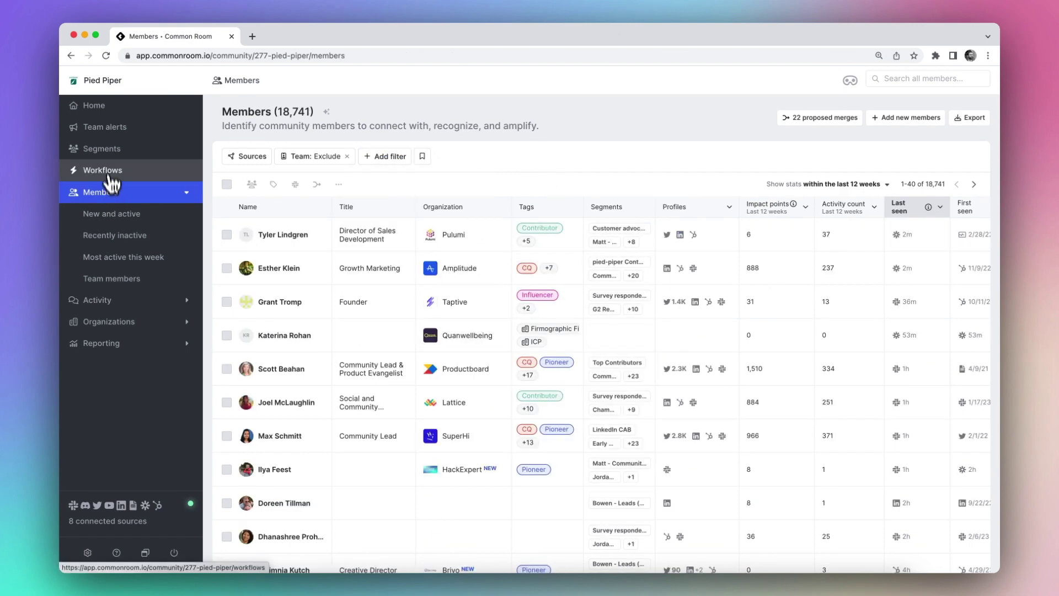
- Start a new segment for members from the Segments page
left_click(105, 150)
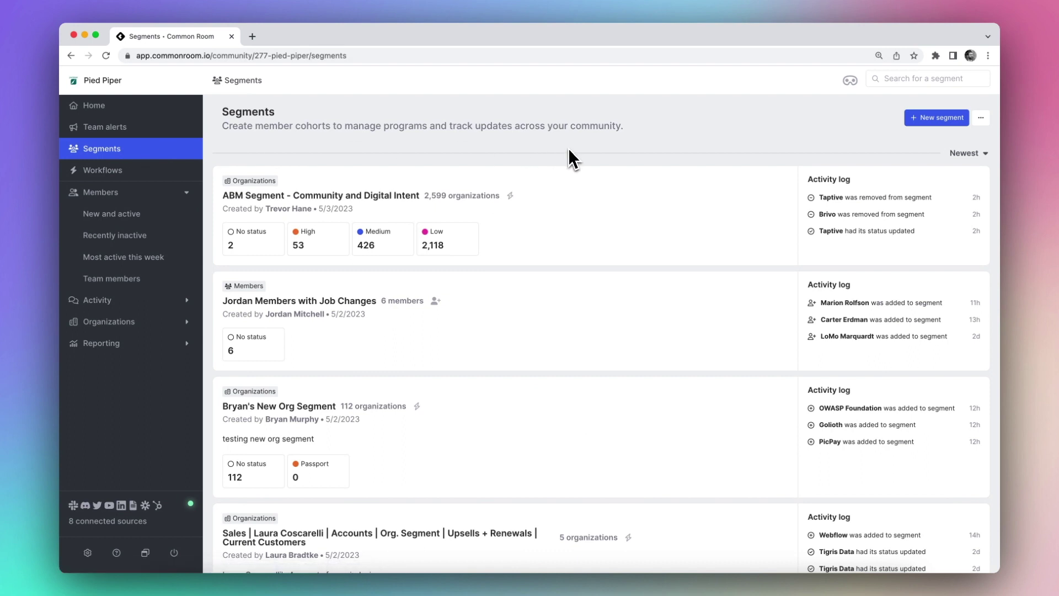
left_click(920, 118)
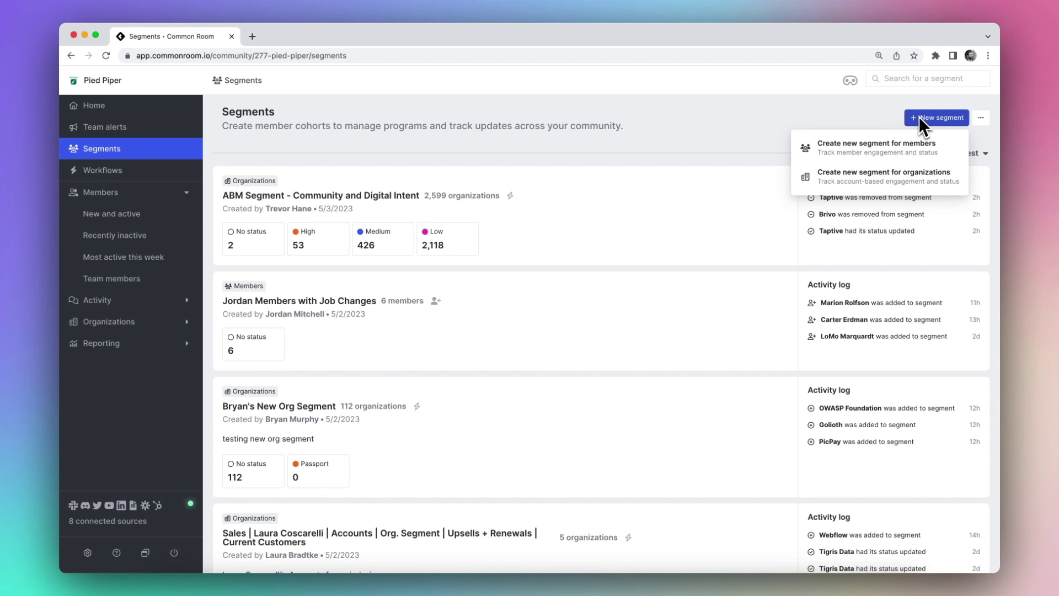
left_click(900, 147)
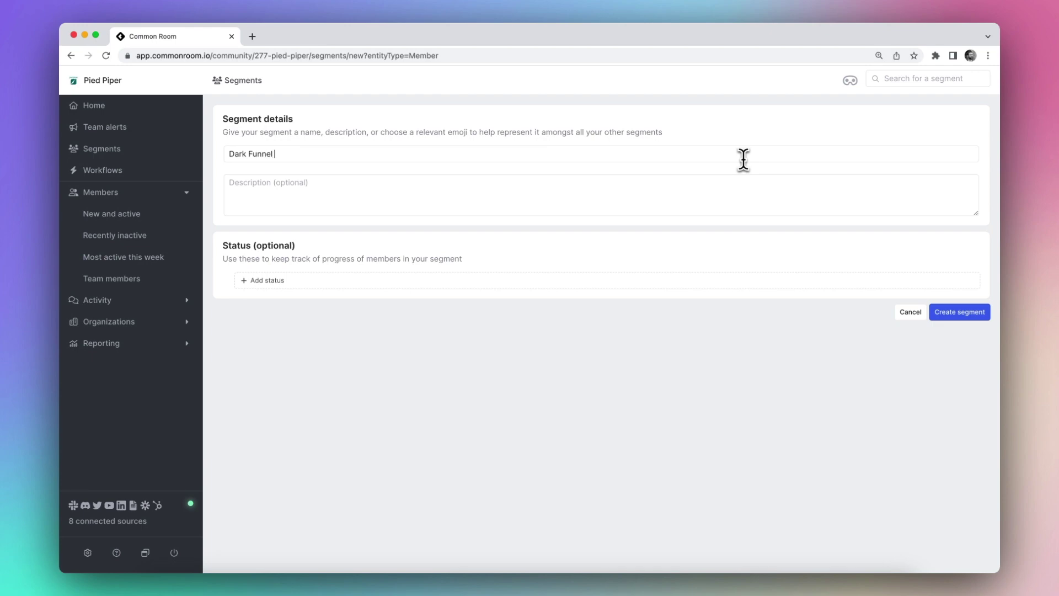
- Add statuses Active, Aware and Dormant and create the Dark Funnel A segment
left_click(321, 281)
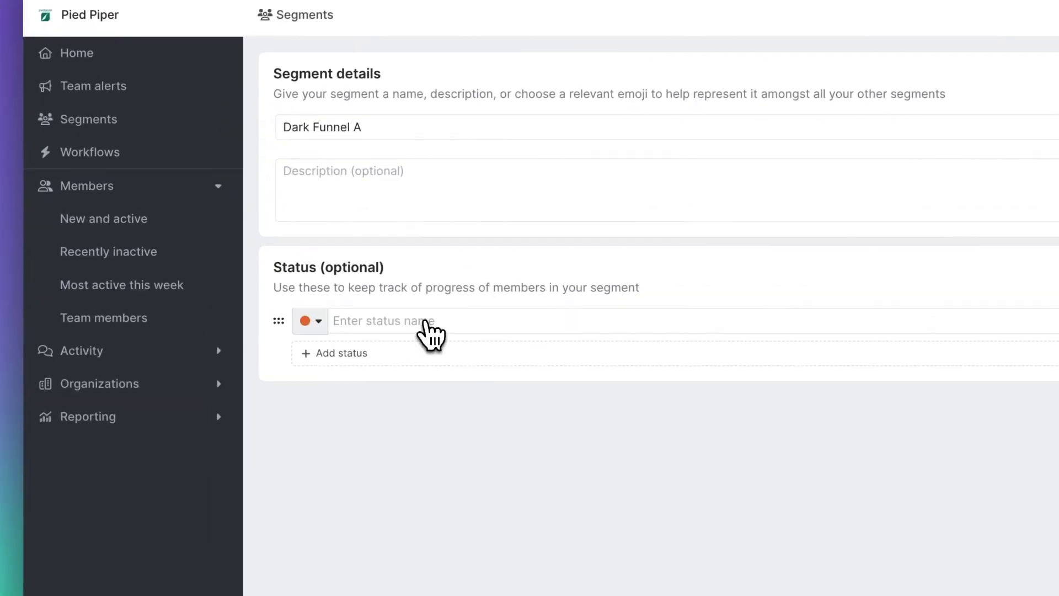
type("Active")
left_click(293, 305)
type("Aware")
left_click(273, 325)
type("Dormant")
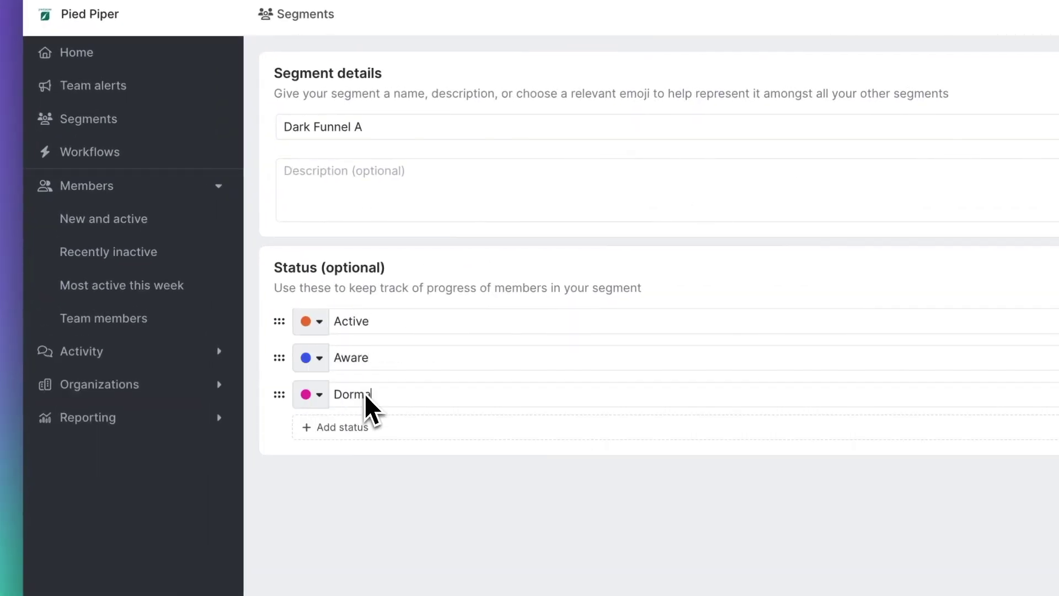
left_click(1045, 402)
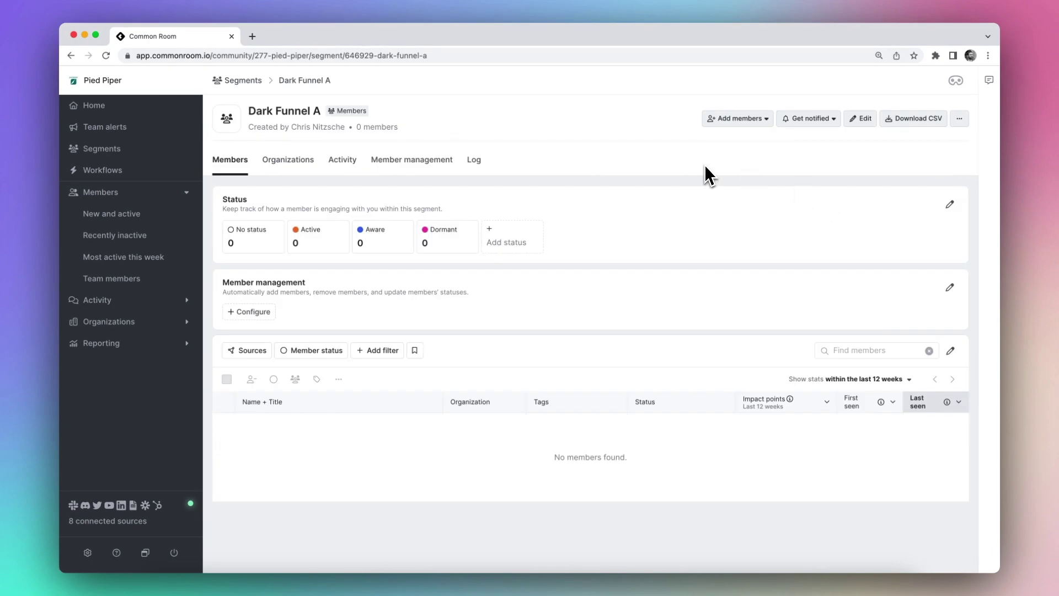
- Turn on auto-add/remove with a rule for members last seen in the past 365 days
left_click(259, 311)
left_click(258, 335)
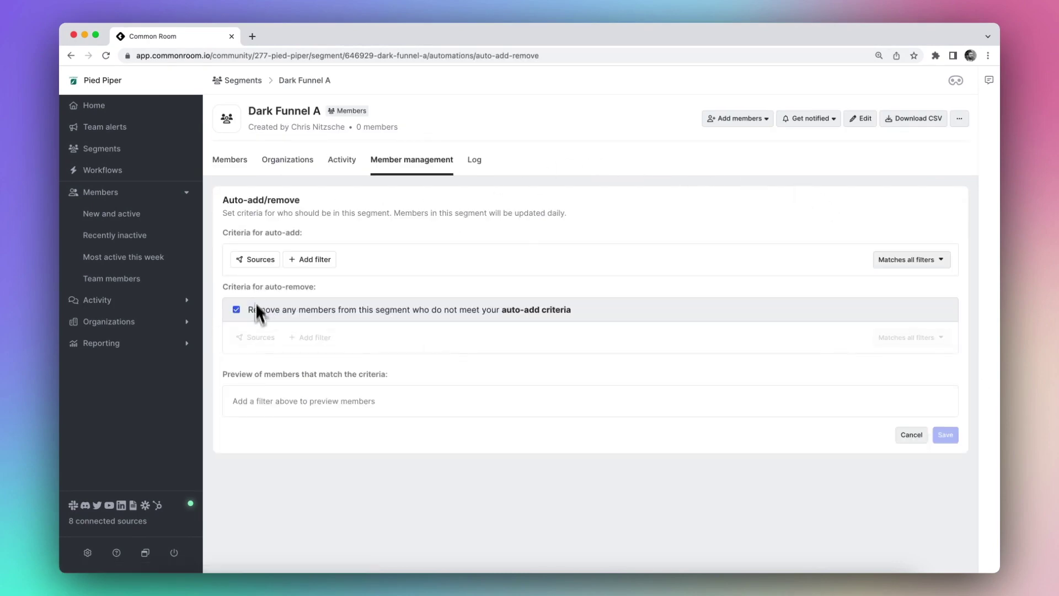
left_click(294, 278)
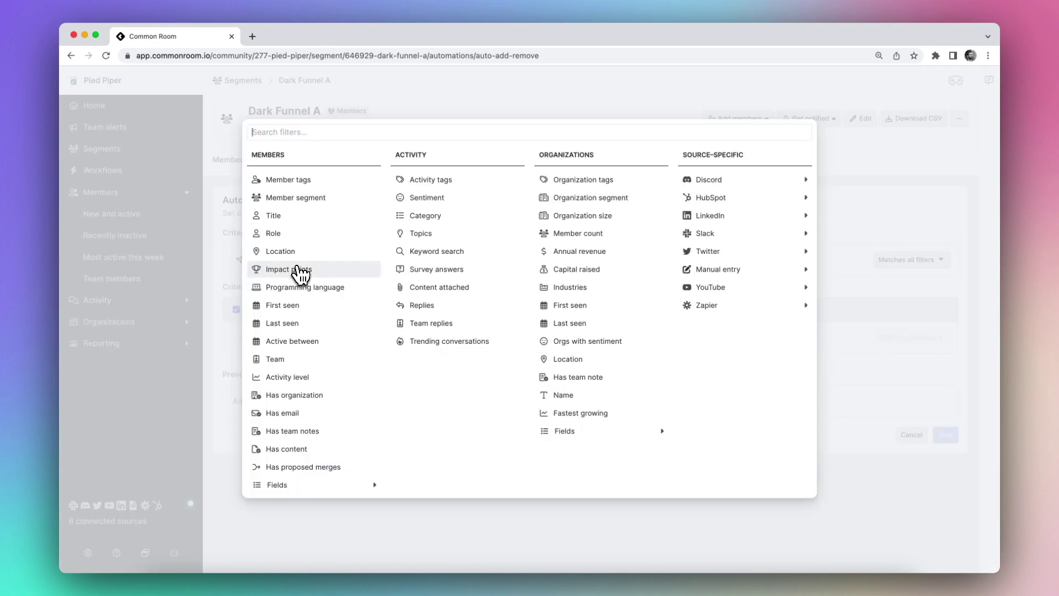
left_click(306, 324)
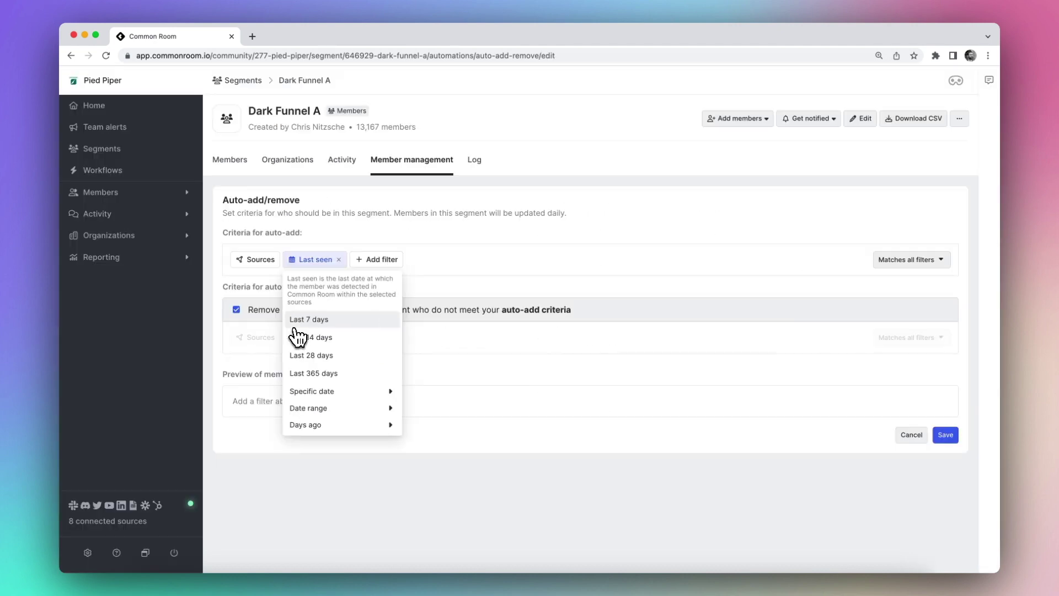
left_click(324, 374)
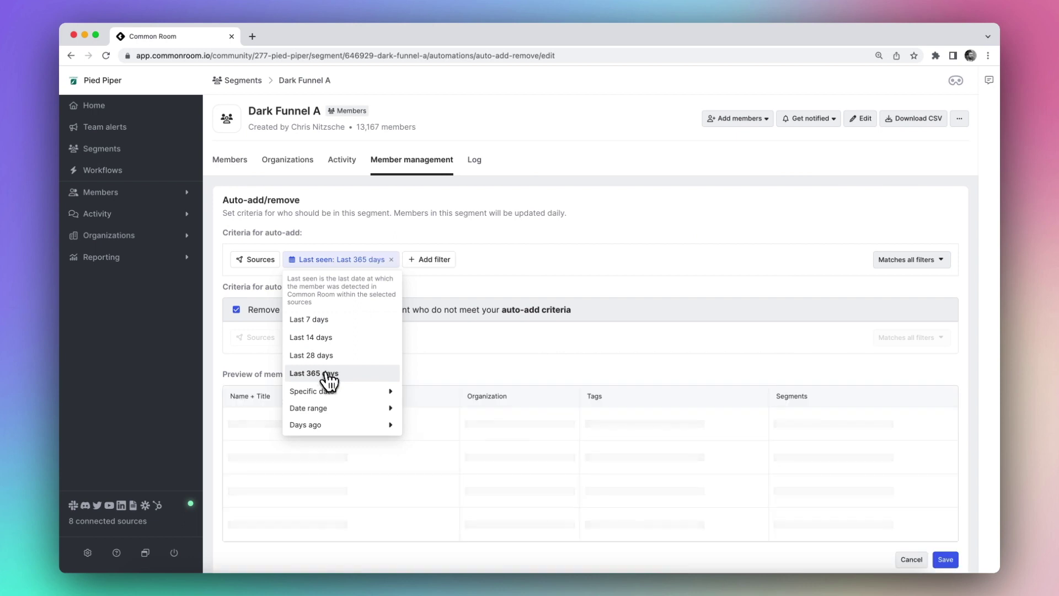
left_click(504, 359)
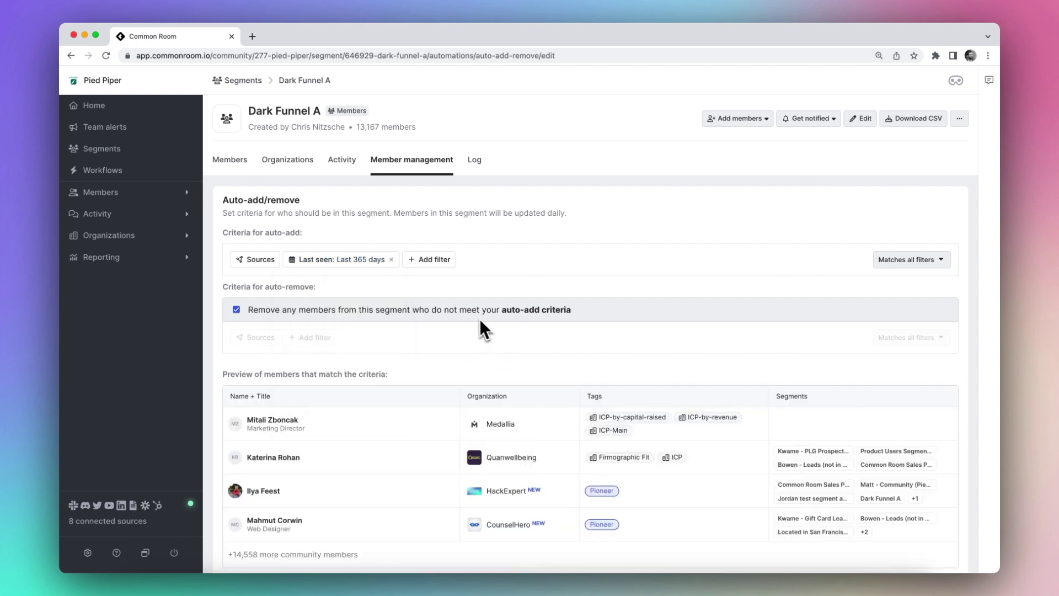
- Include Product users, pied-piper and two more sources as member sources
left_click(266, 261)
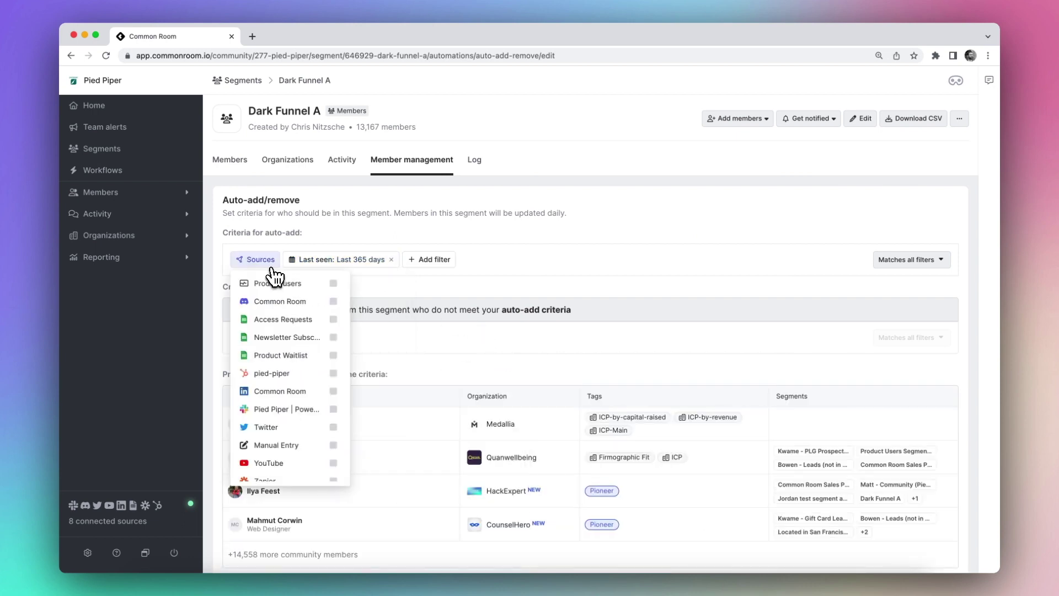
left_click(332, 284)
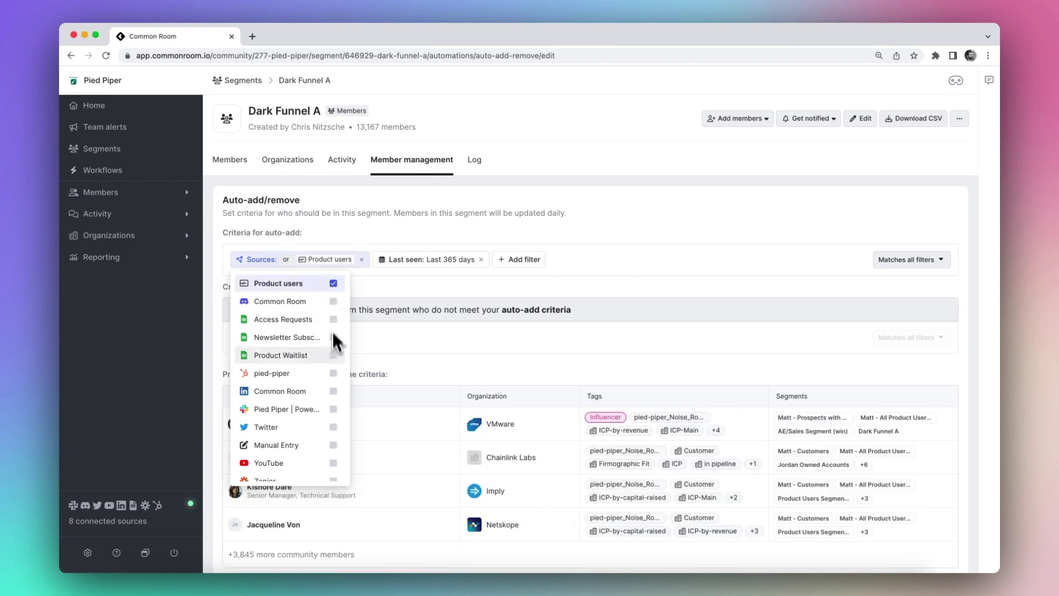
left_click(333, 373)
left_click(333, 391)
left_click(334, 409)
- Add a Team criterion set to exclude team members
left_click(551, 260)
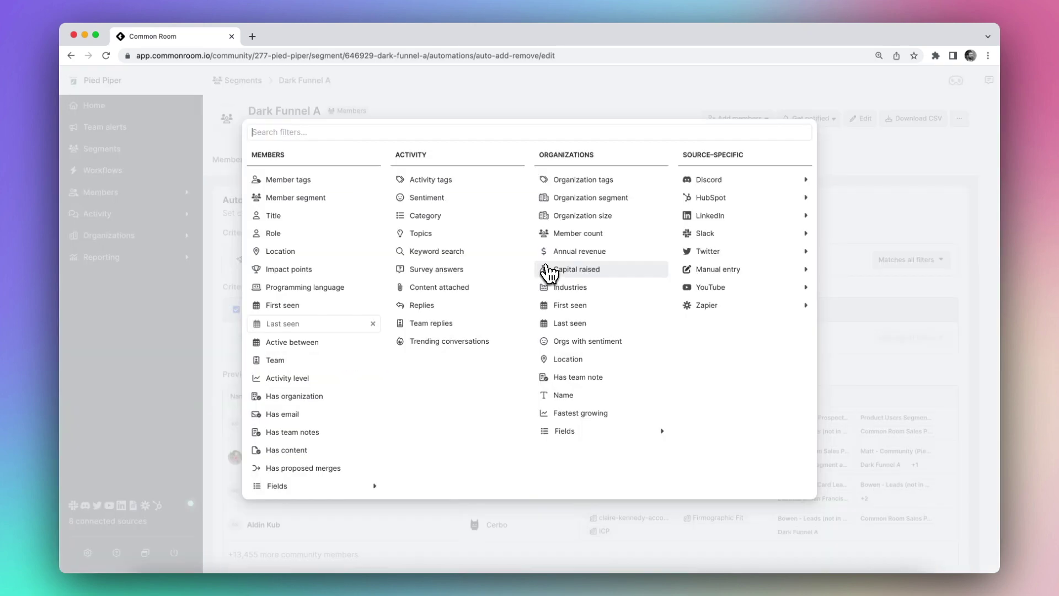
left_click(326, 364)
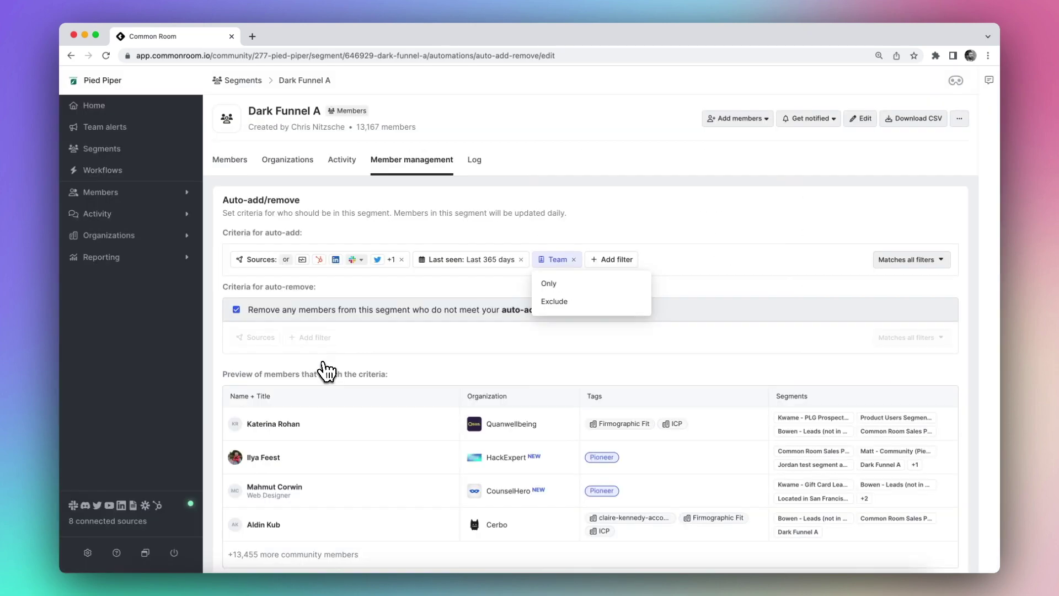
left_click(554, 301)
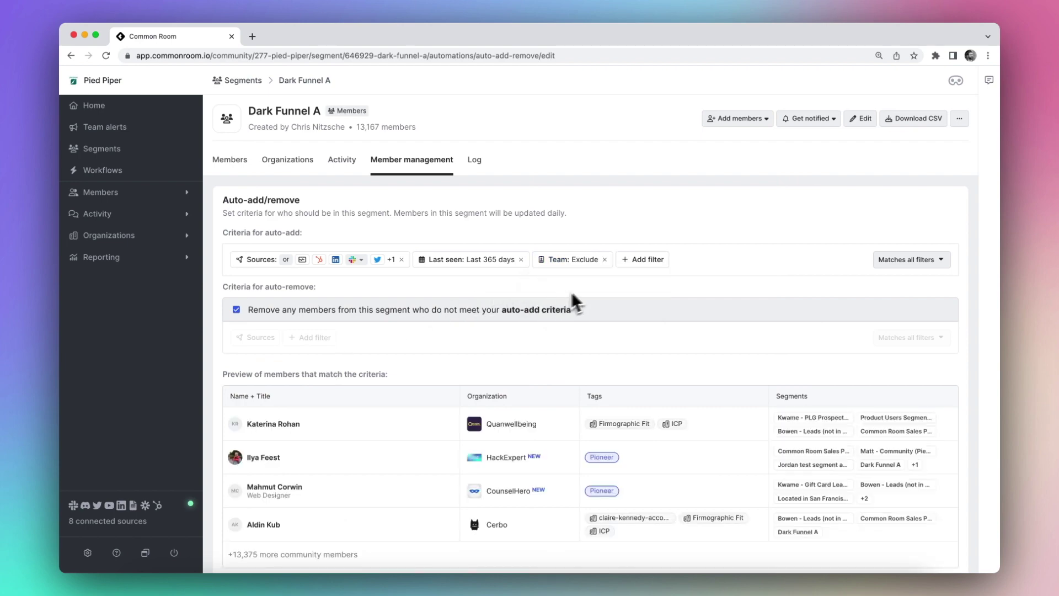
scroll(605, 231, "down", 1)
- Add an organization tags criterion set to not Customer, then save and confirm the rules
left_click(635, 244)
left_click(602, 198)
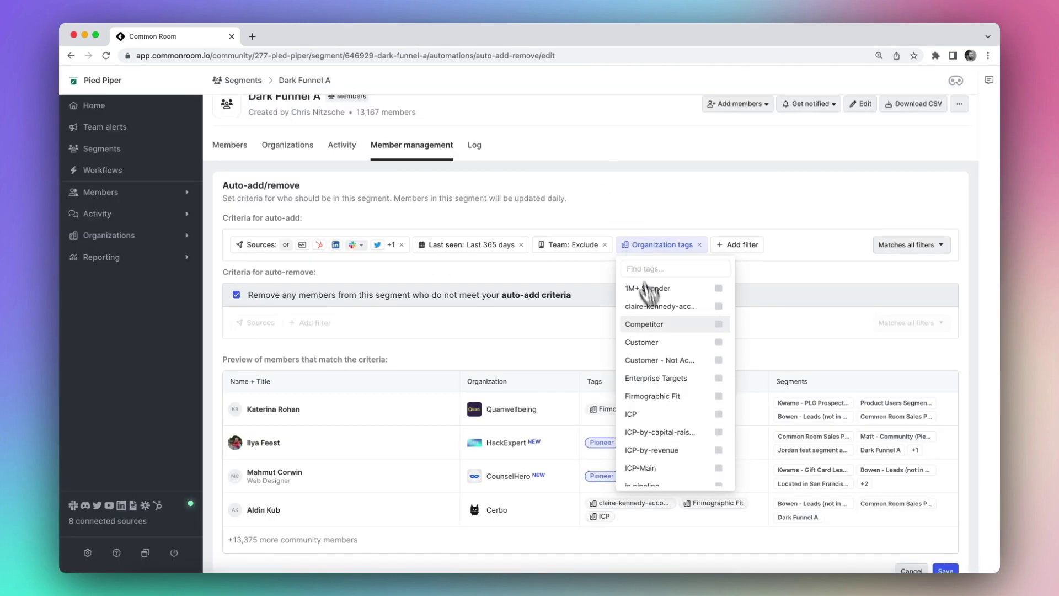
left_click(675, 340)
left_click(752, 161)
left_click(761, 226)
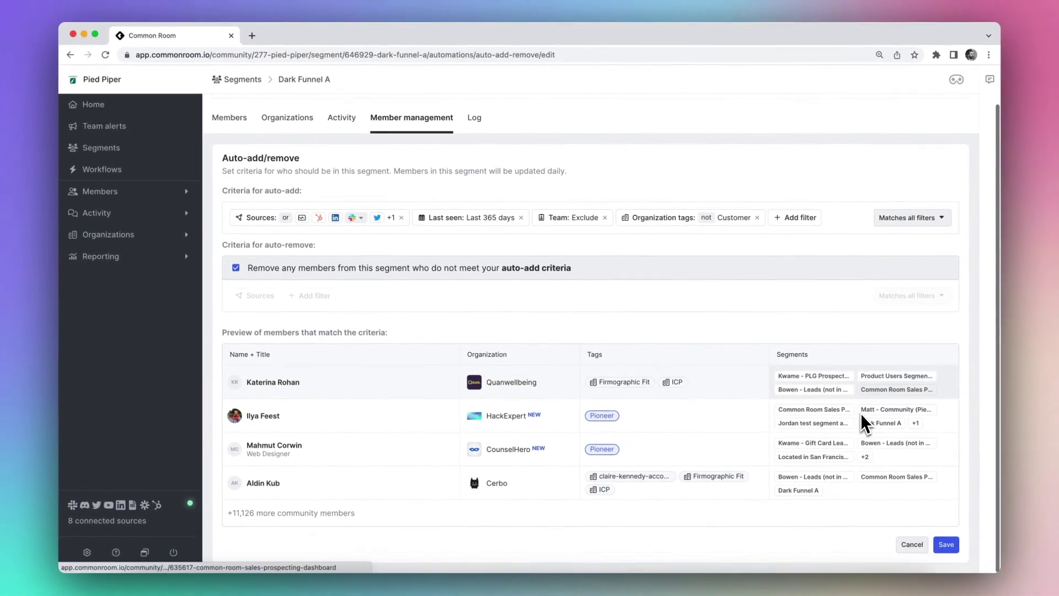
left_click(946, 545)
left_click(650, 345)
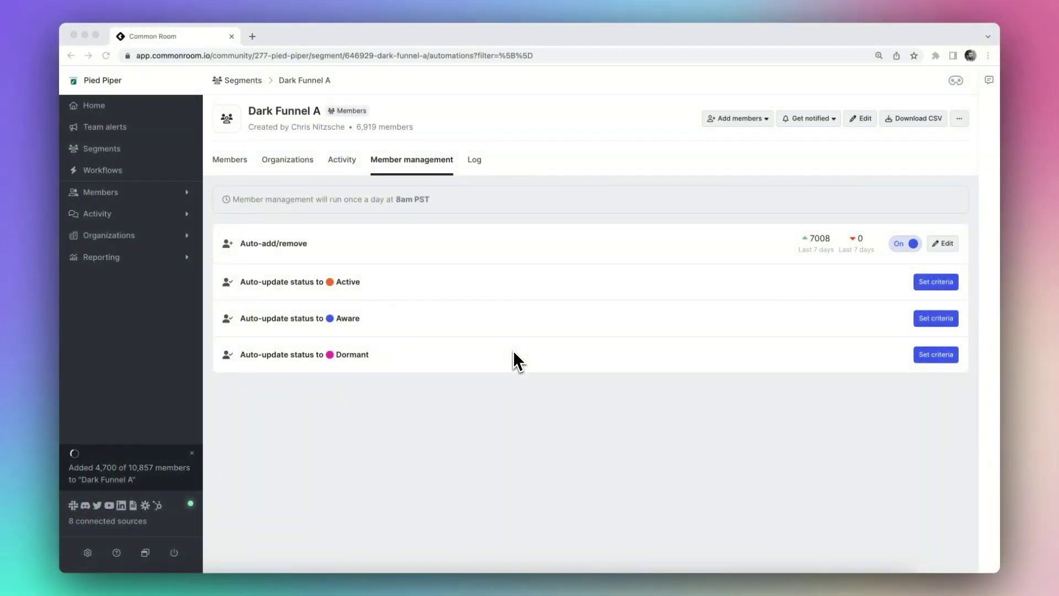
- Create the Active automation using impact points and activity within the last 28 days
left_click(931, 284)
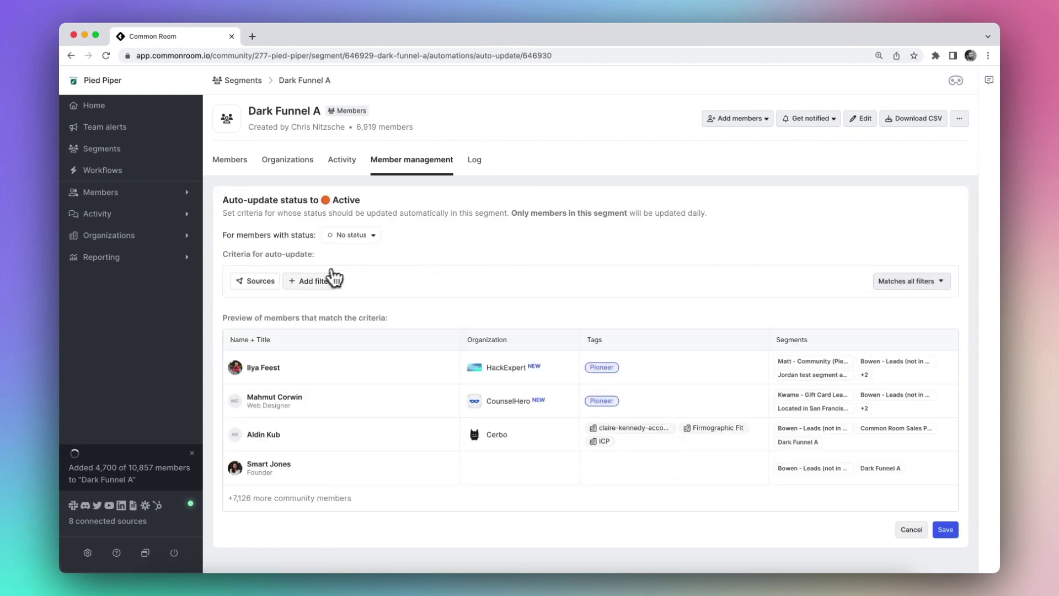
left_click(334, 279)
left_click(322, 279)
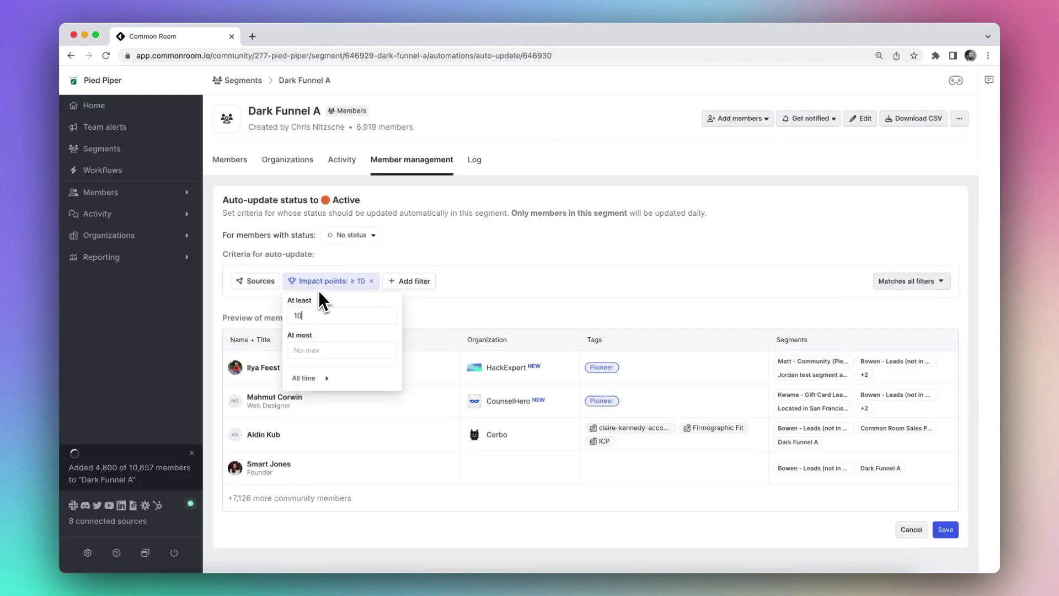
left_click(411, 281)
left_click(349, 339)
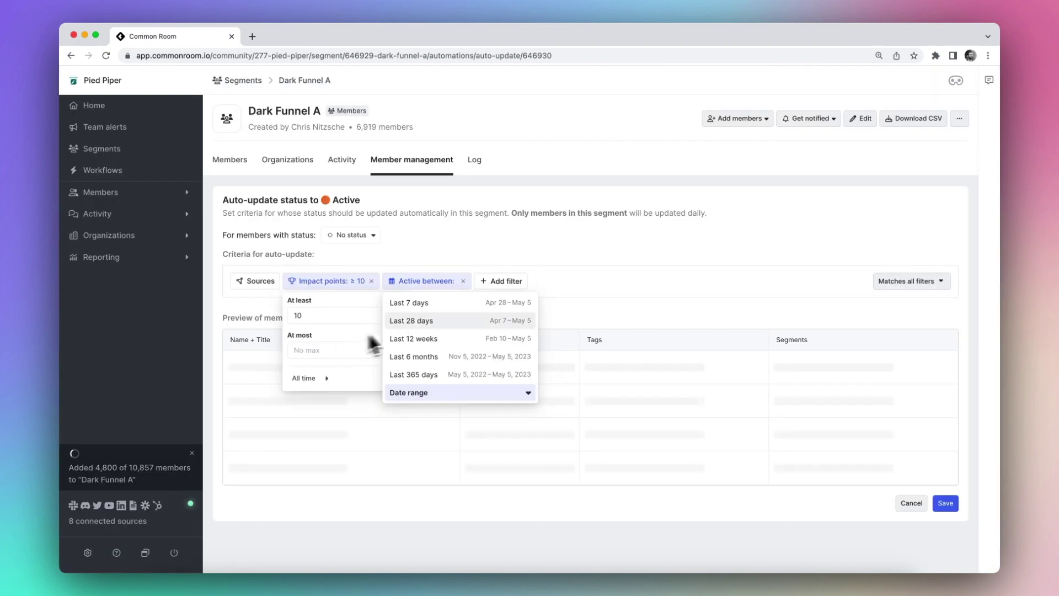
left_click(410, 320)
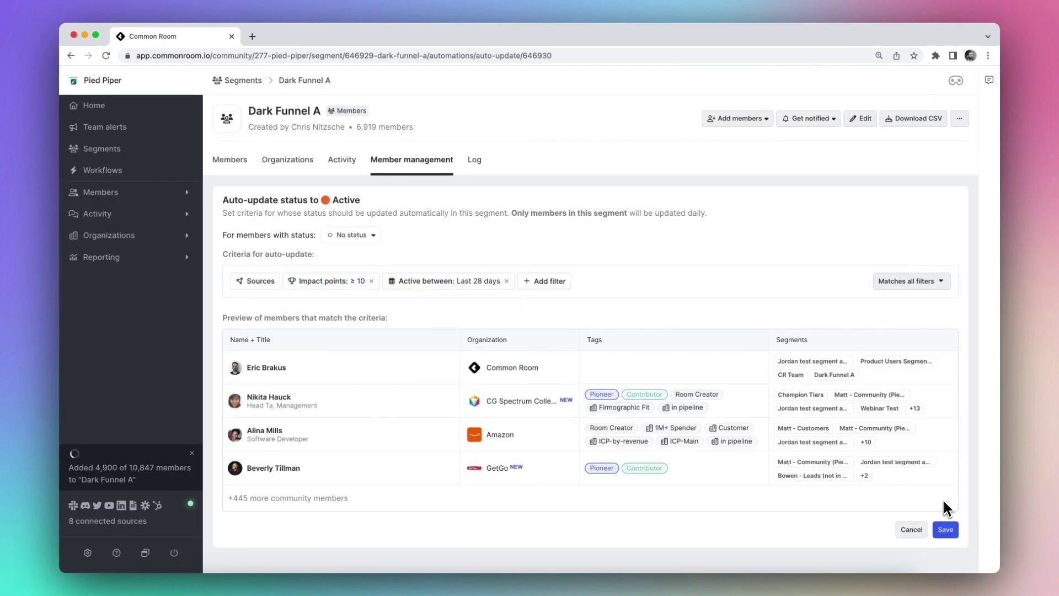
left_click(946, 529)
left_click(651, 345)
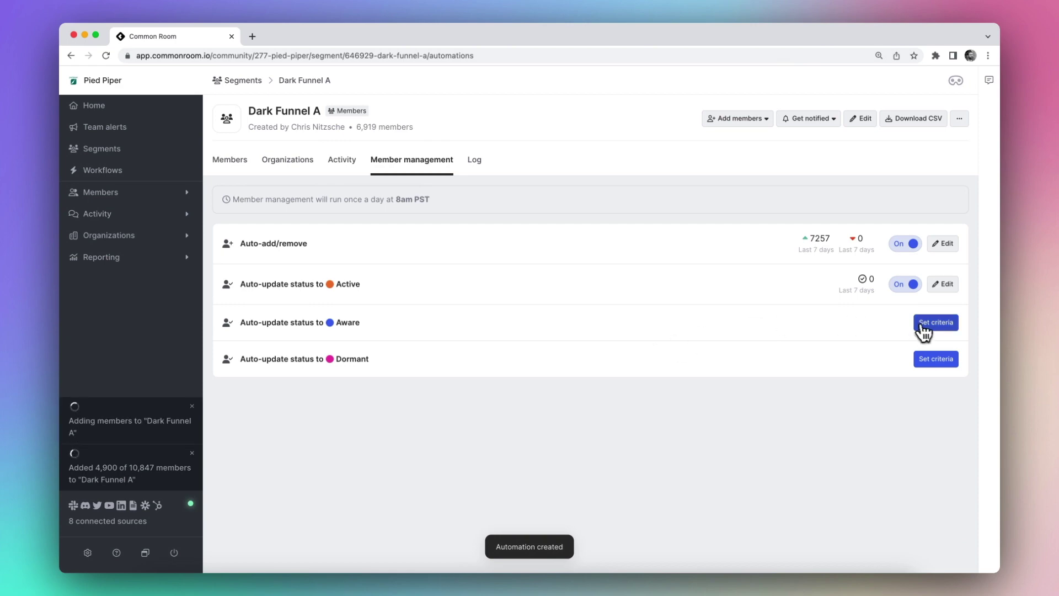
- Create the Aware automation with impact points capped at 10
left_click(923, 331)
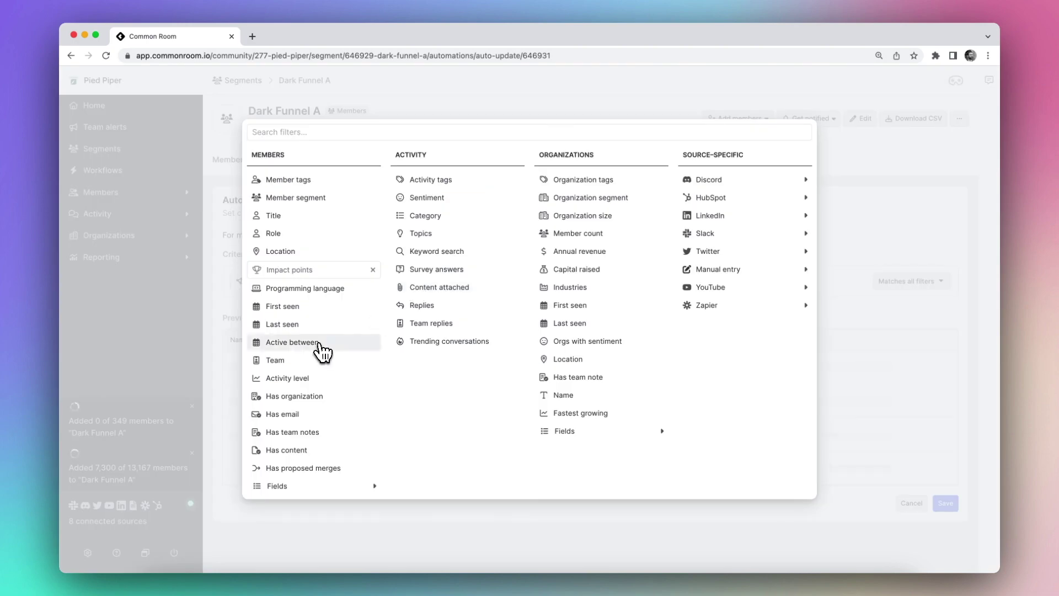
left_click(321, 350)
left_click(946, 530)
left_click(651, 346)
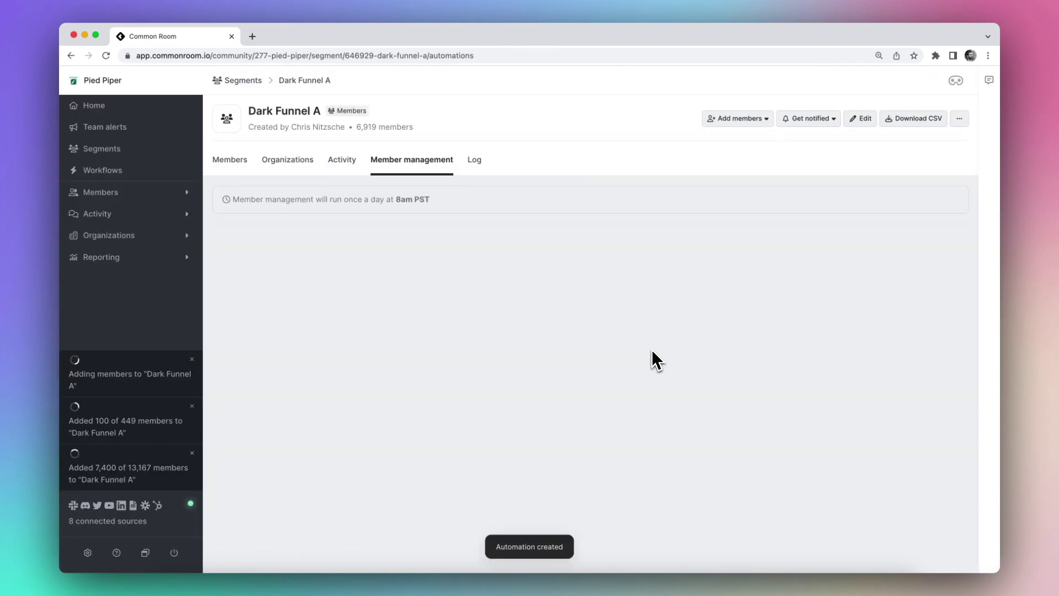
- Create the Dormant automation based on a Last seen timeframe
left_click(937, 367)
left_click(309, 280)
left_click(282, 323)
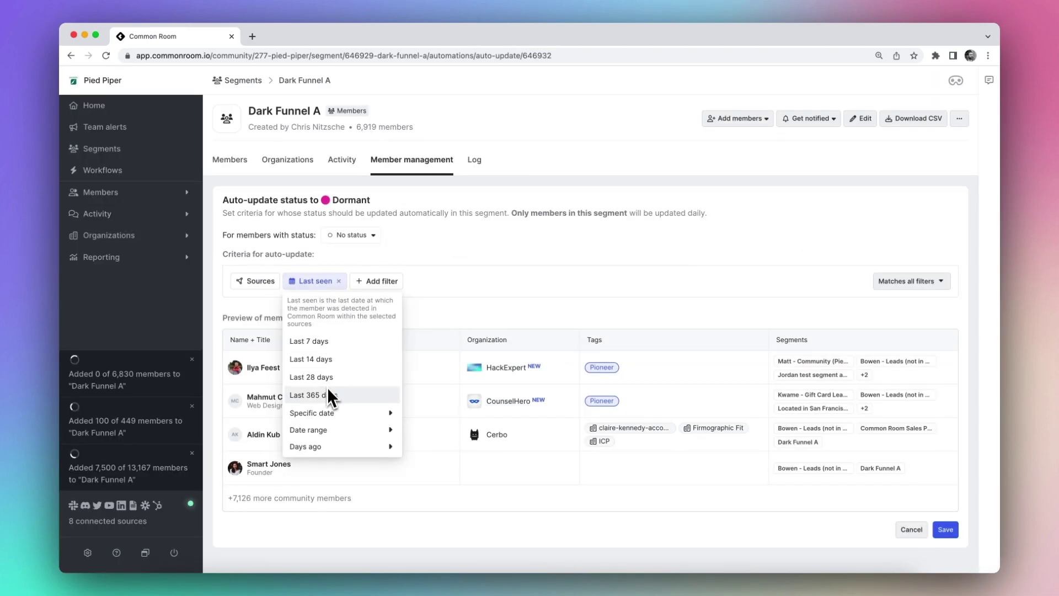
left_click(307, 444)
left_click(419, 474)
left_click(940, 458)
left_click(664, 359)
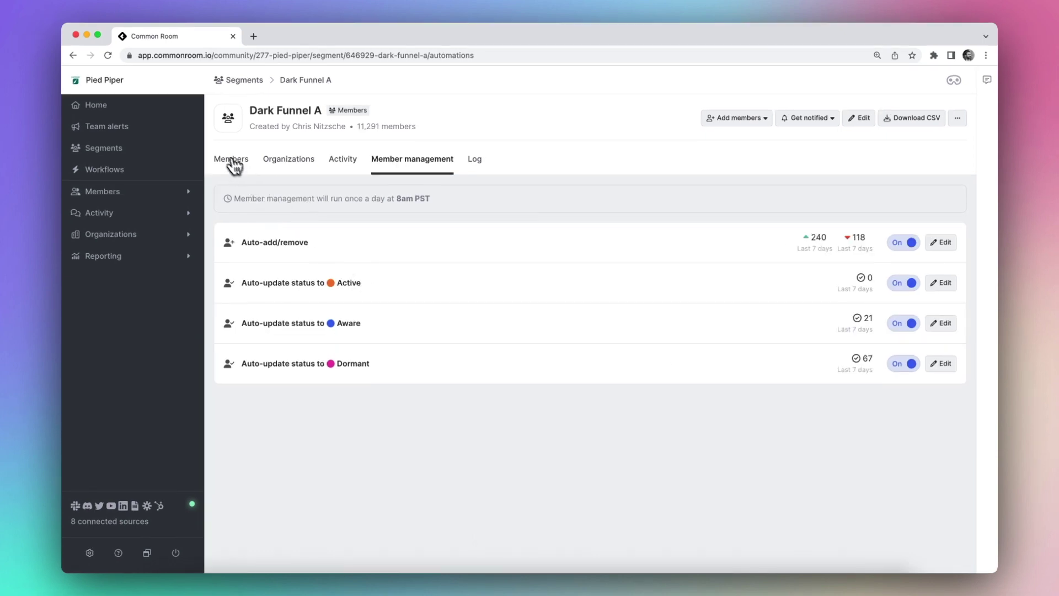
- Browse Dark Funnel A's members and review the Active automation's criteria
left_click(231, 163)
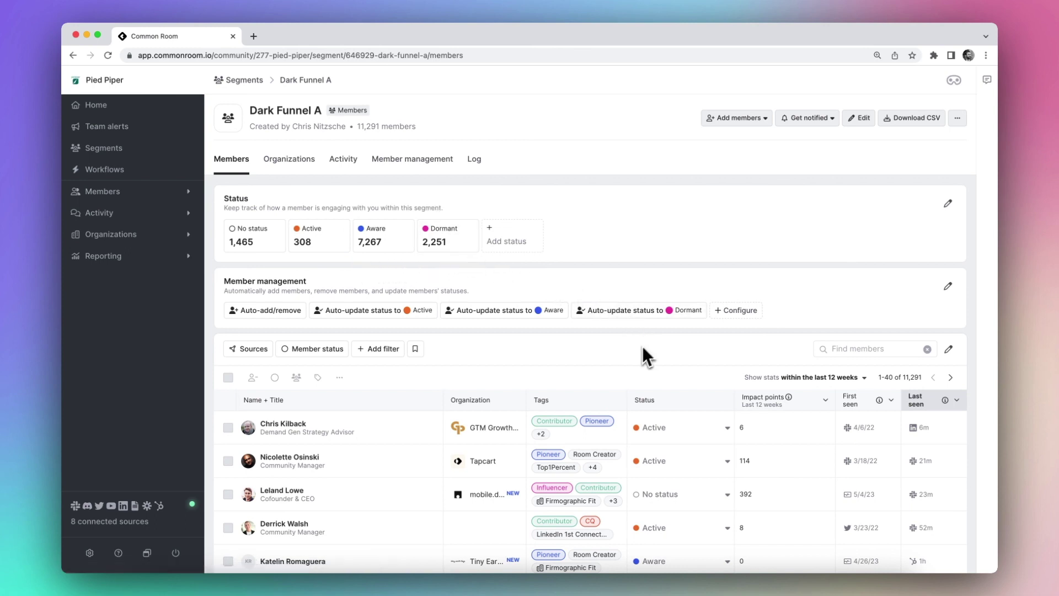
scroll(637, 346, "down", 3)
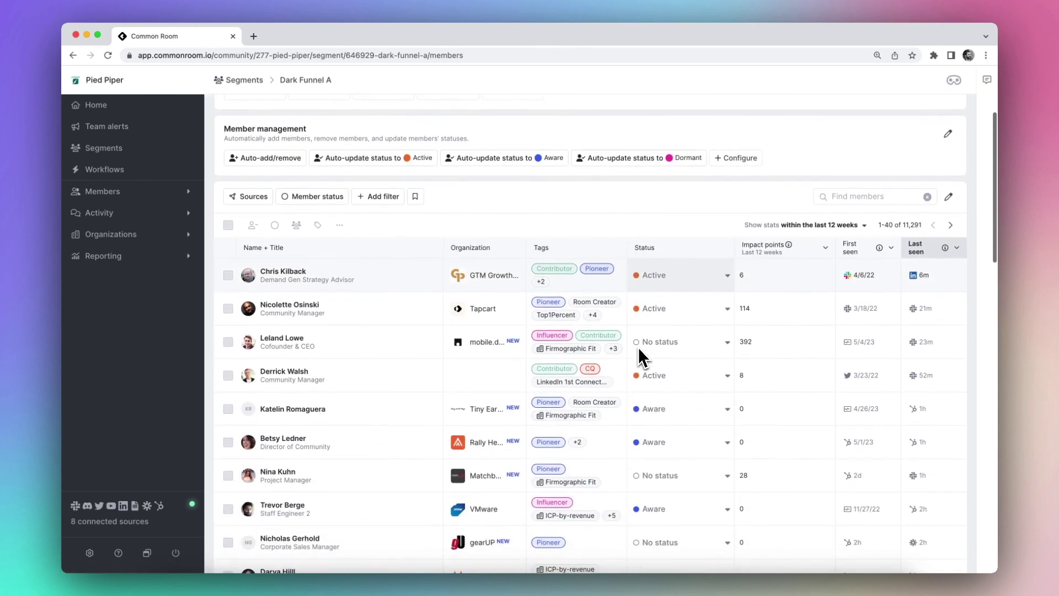
scroll(637, 346, "up", 1)
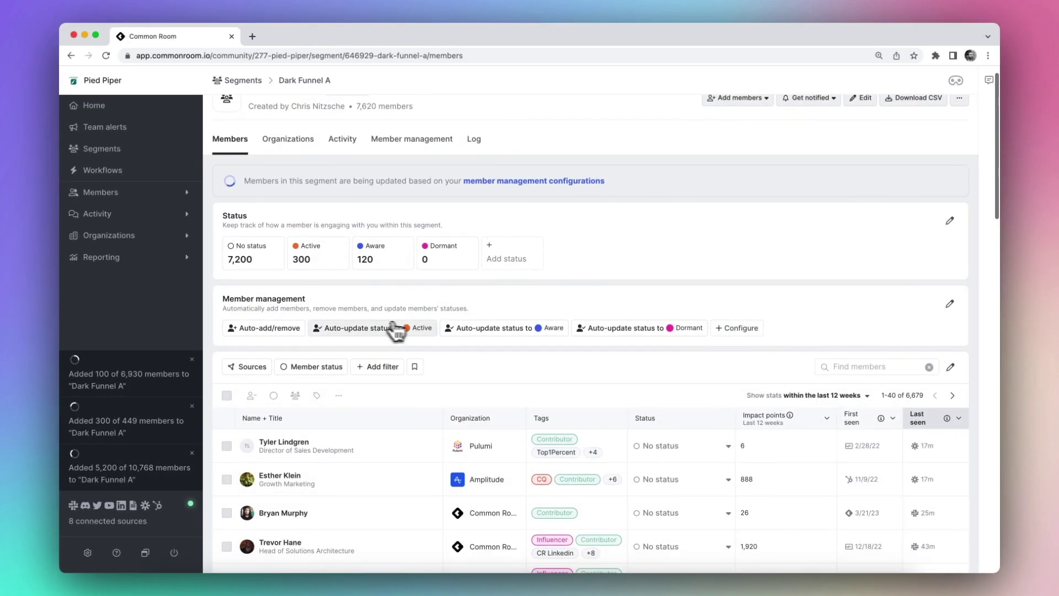
left_click(392, 327)
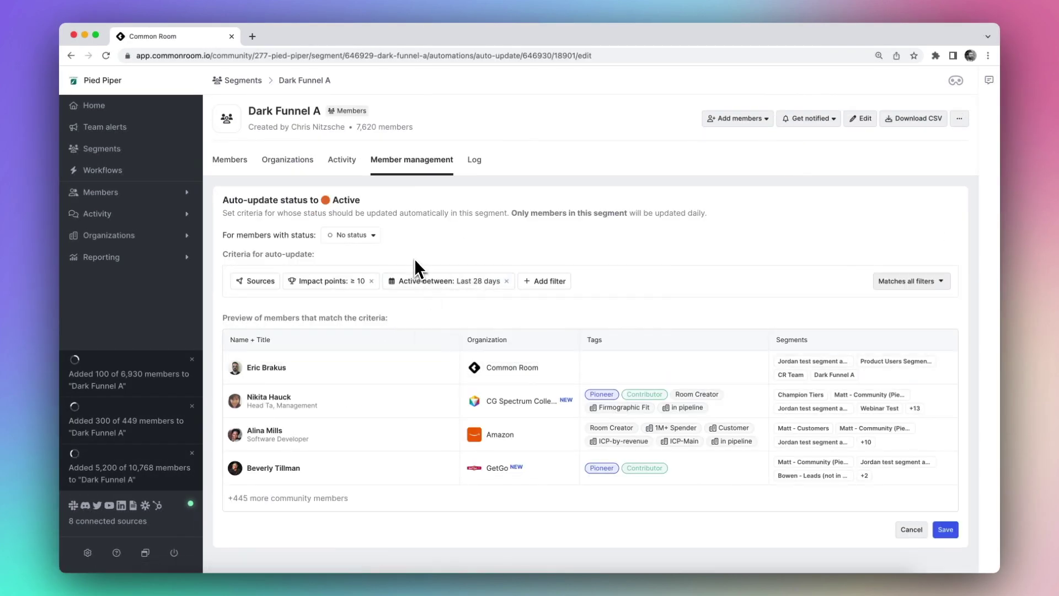
left_click(240, 164)
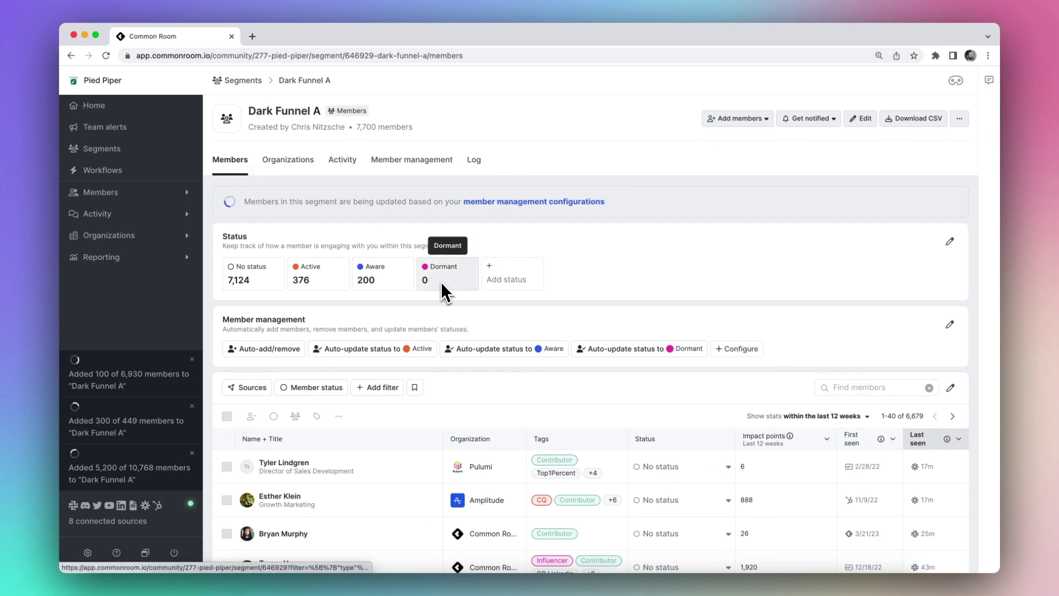
- Filter the segment's members by status to show Active and Aware members
scroll(576, 312, "down", 3)
left_click(312, 278)
left_click(312, 314)
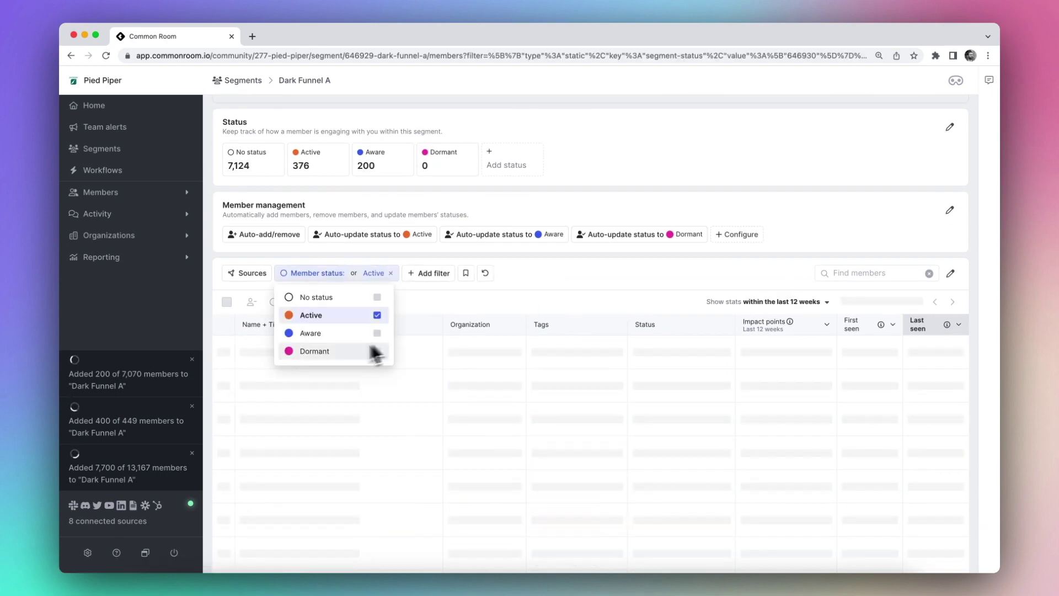
left_click(374, 333)
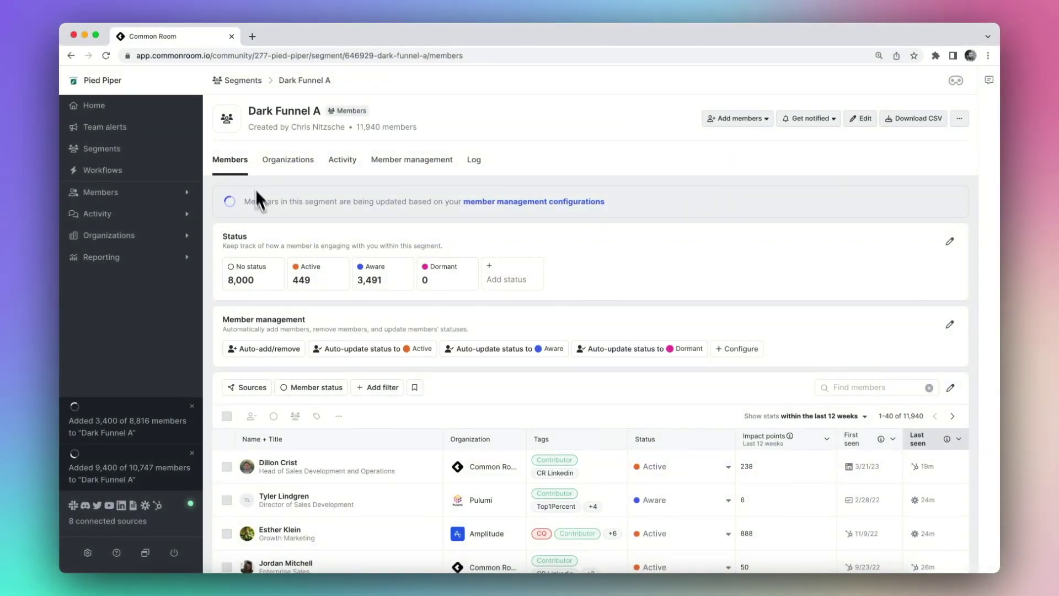
- Filter Dark Funnel A's organizations to those with Active members, showing 302
left_click(292, 160)
left_click(302, 201)
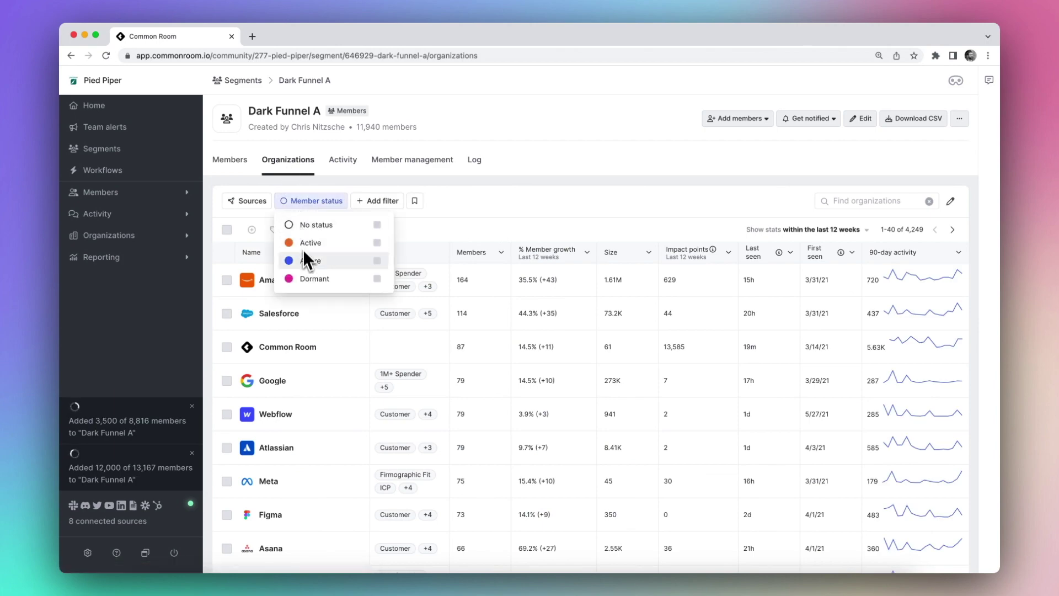
left_click(304, 244)
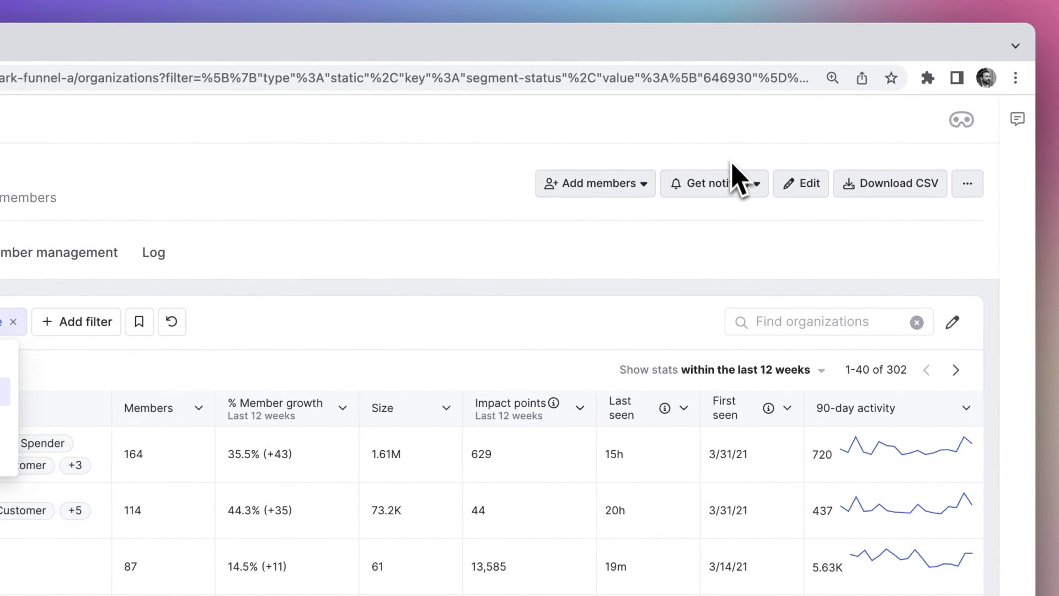
- Toggle member status change notifications on and back off, then open the segment's extra actions menu
left_click(818, 119)
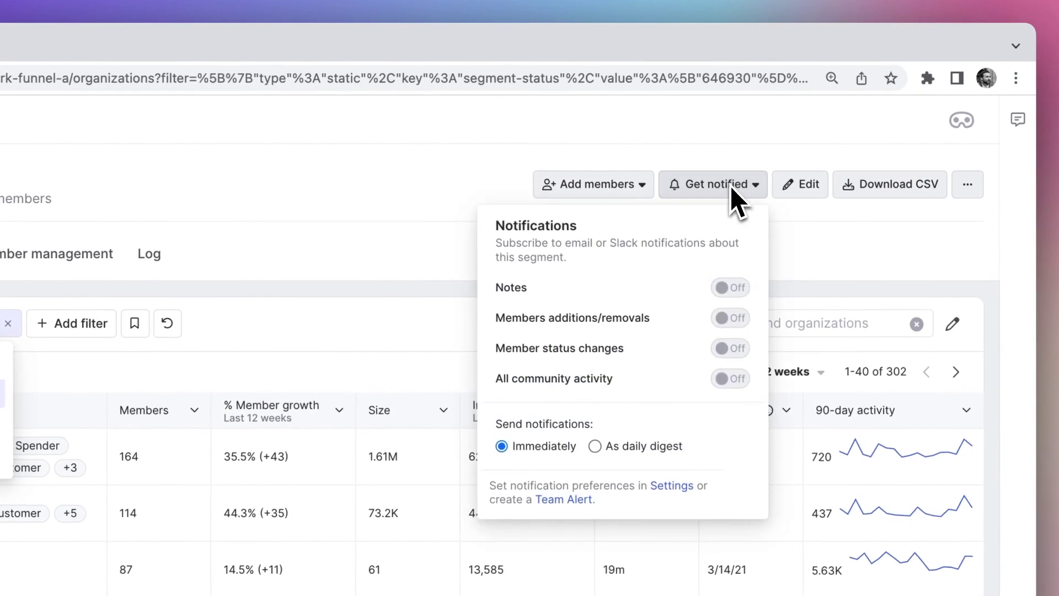
left_click(731, 349)
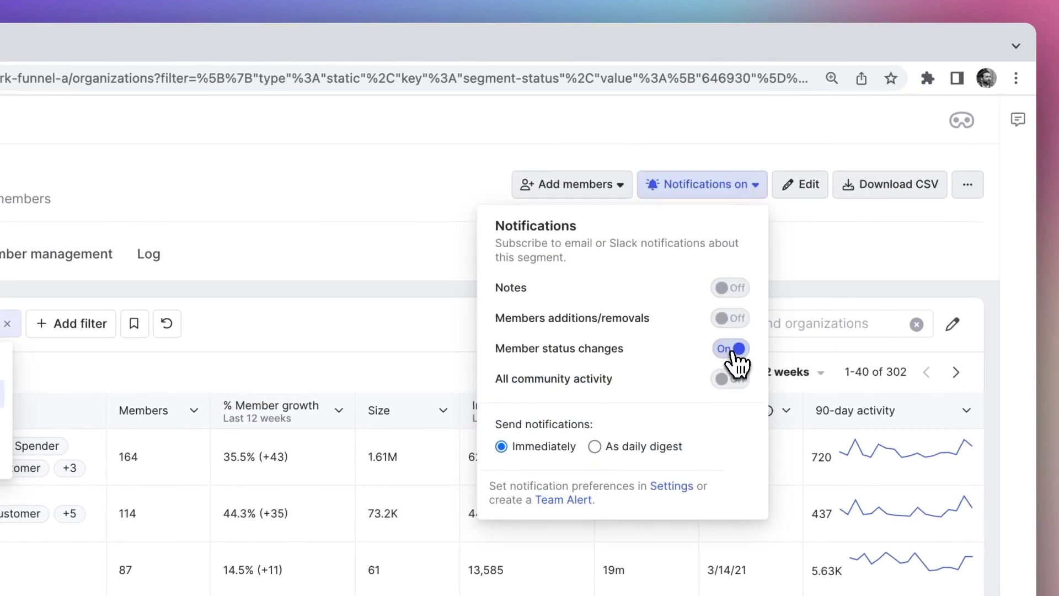
left_click(731, 349)
left_click(922, 192)
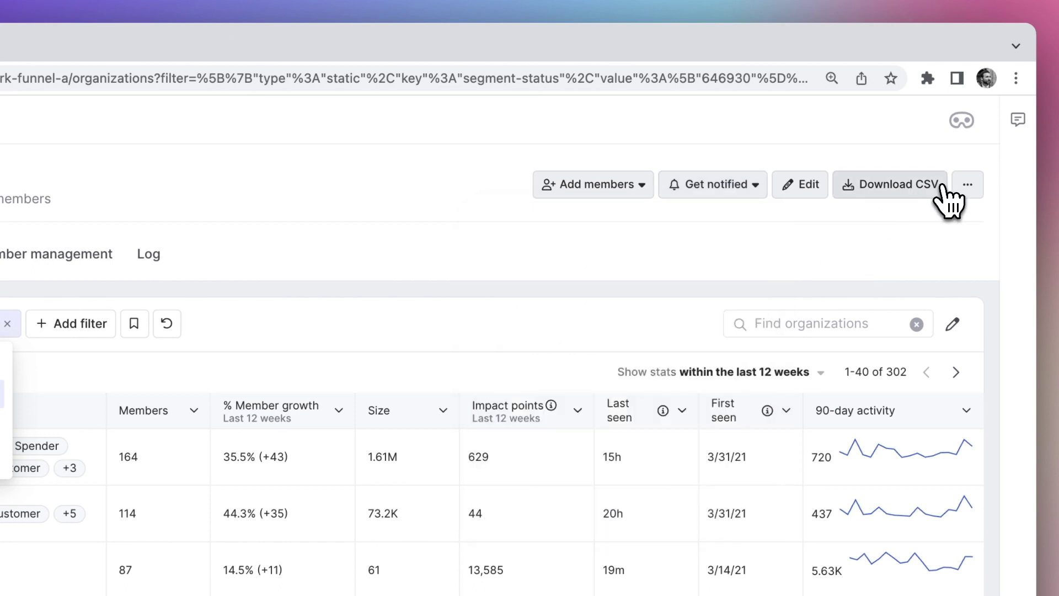
left_click(968, 190)
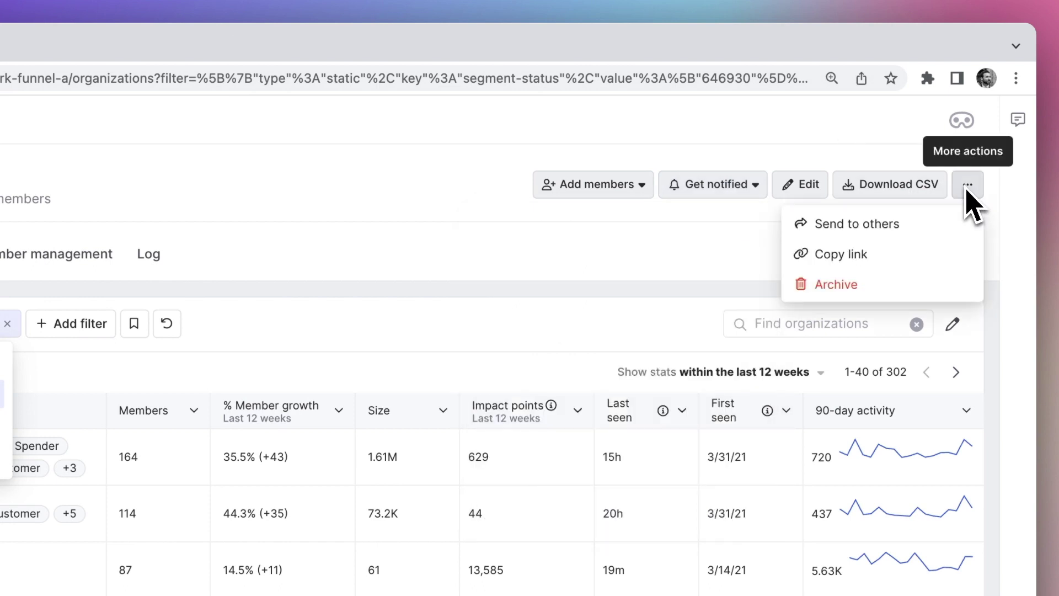